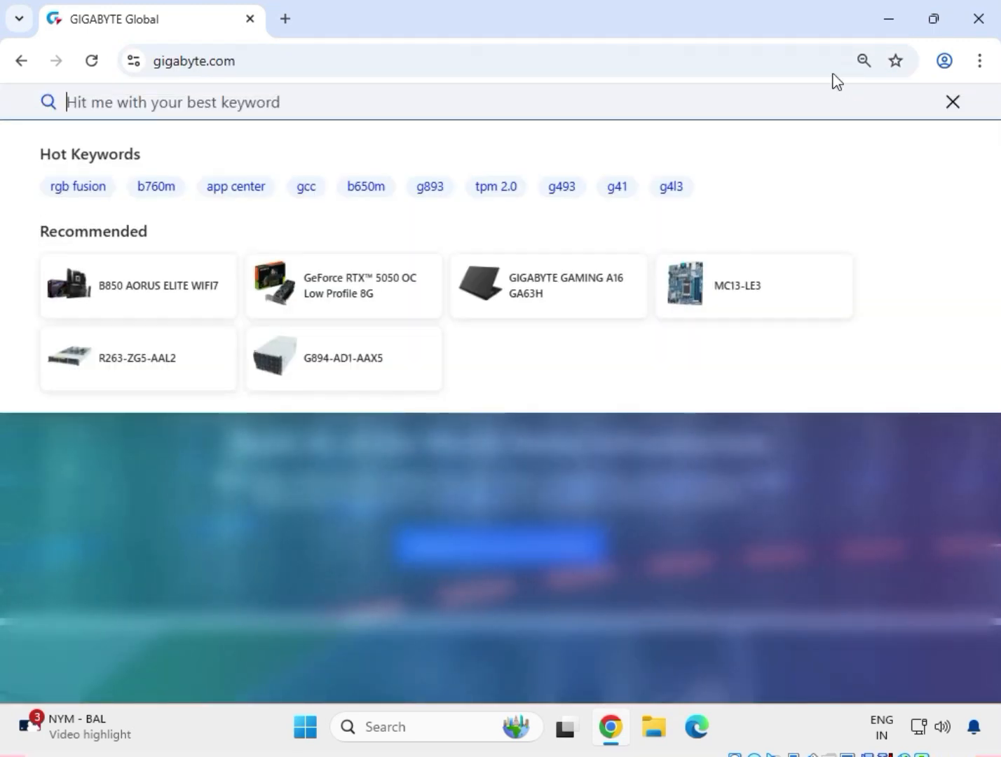
Search the GIGABYTE site for "h310m s2h"
text(h310m)
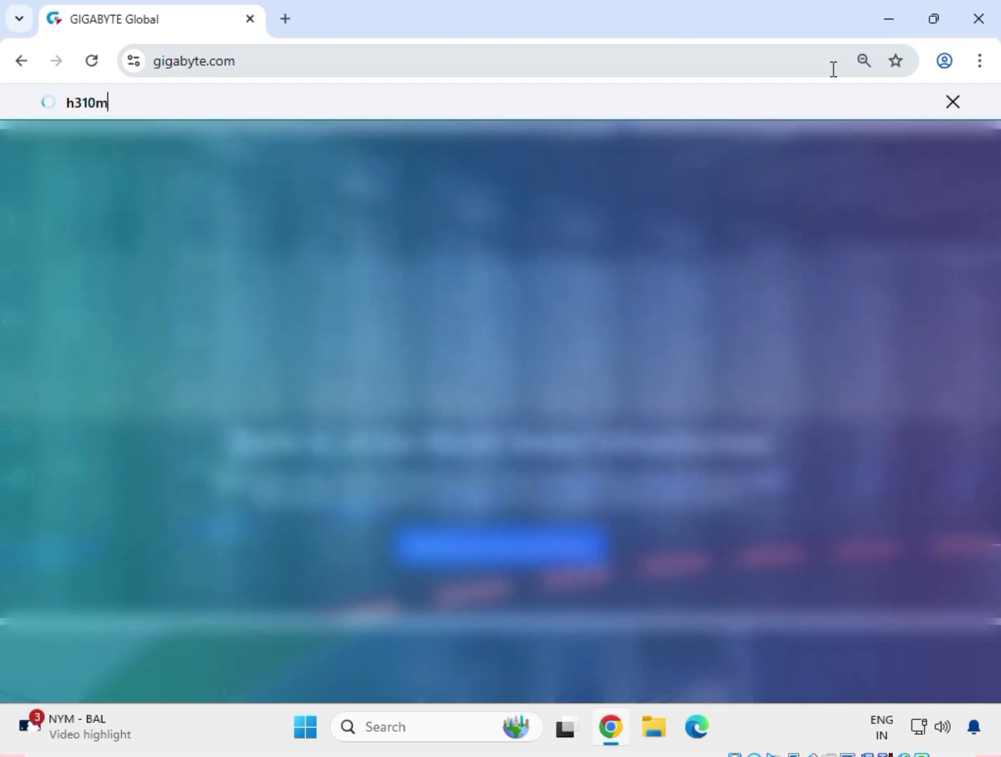
text( s)
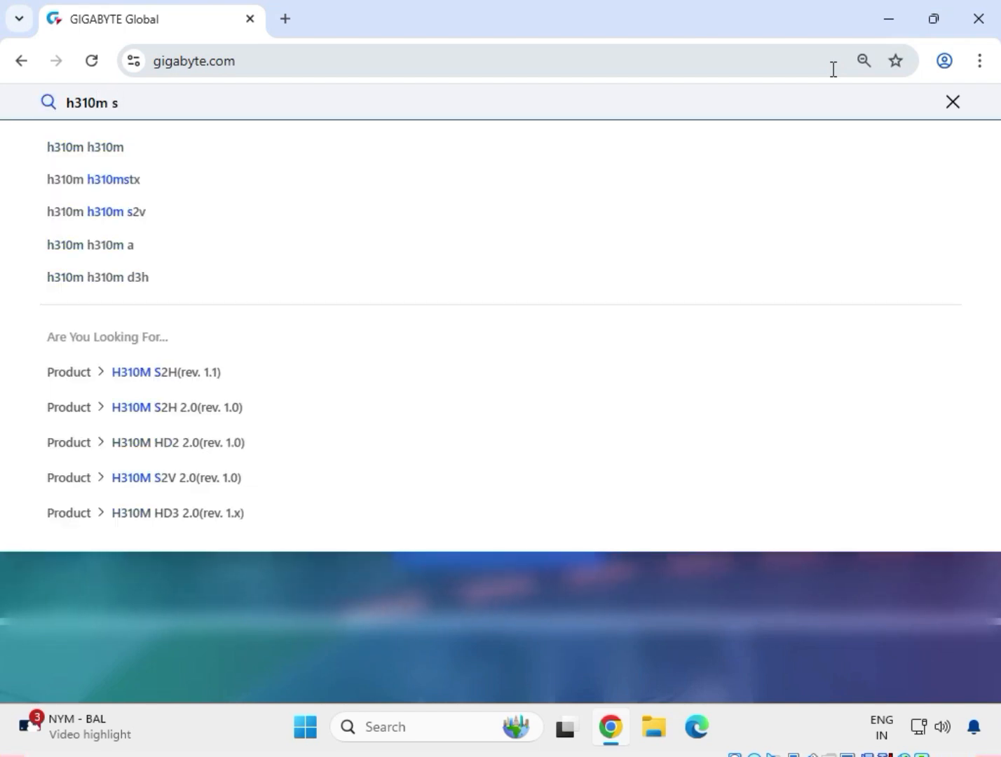
text(2h)
key(Return)
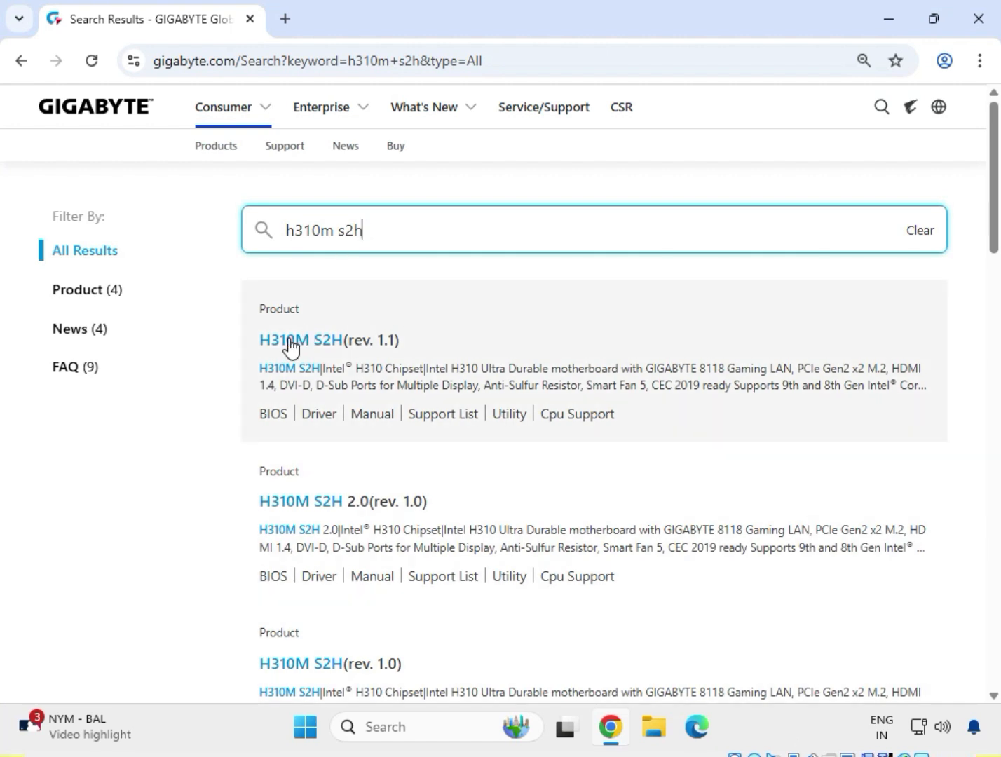
Open the support downloads for H310M S2H (rev. 1.1) and filter the drivers to Windows 11 64bit
click(315, 344)
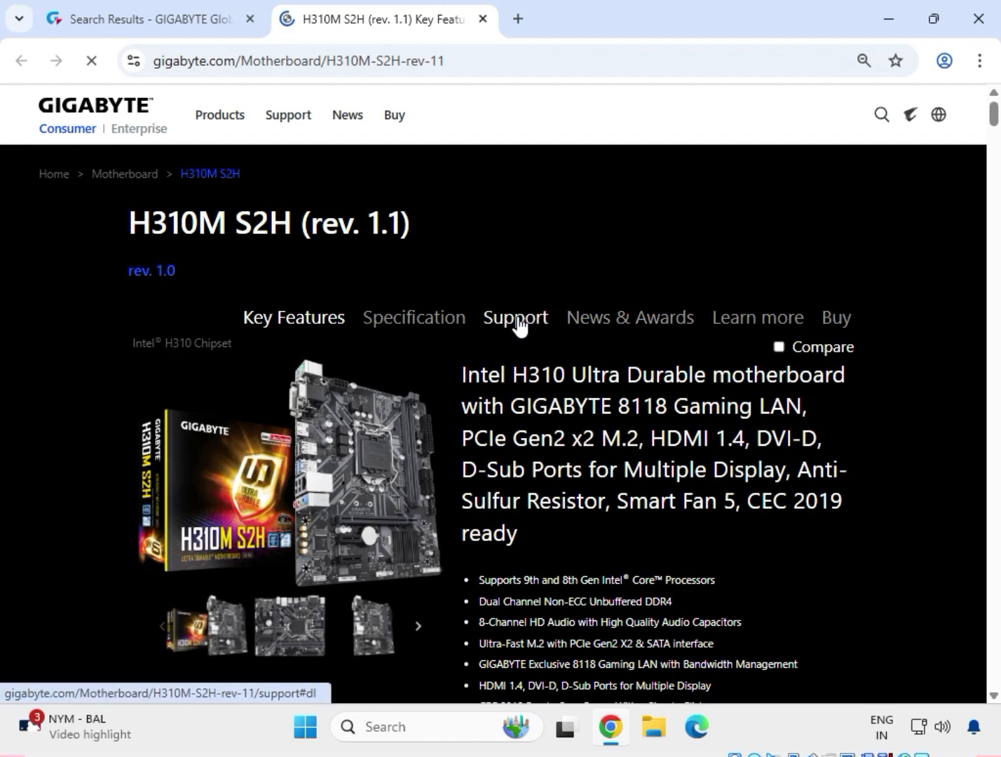
click(517, 319)
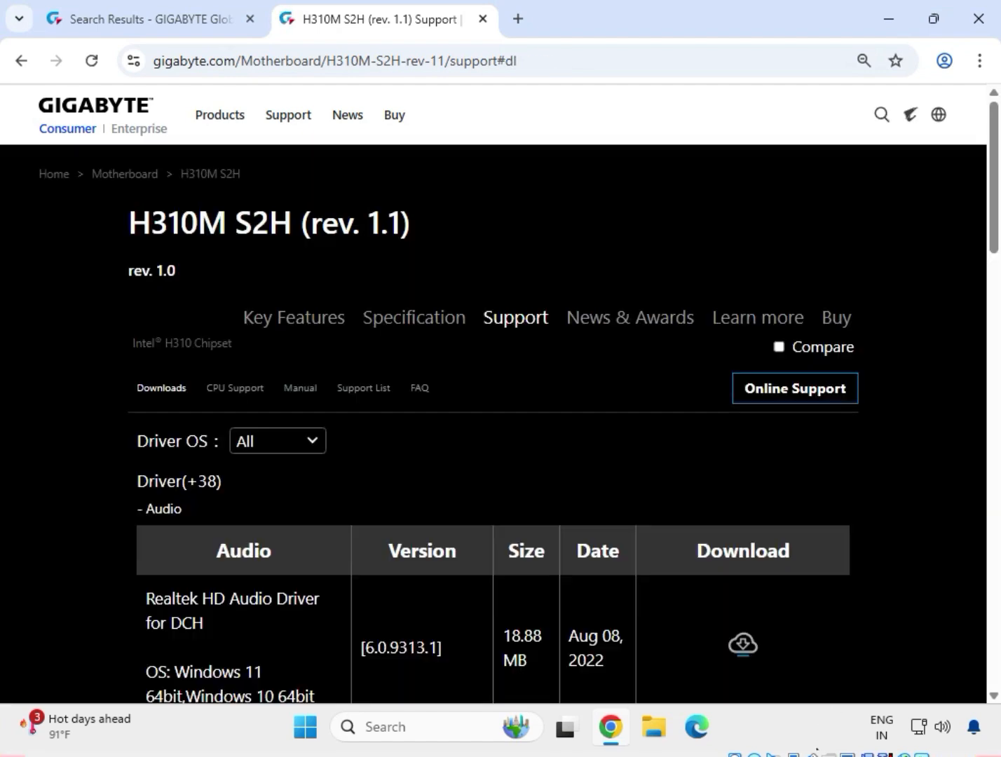
click(301, 446)
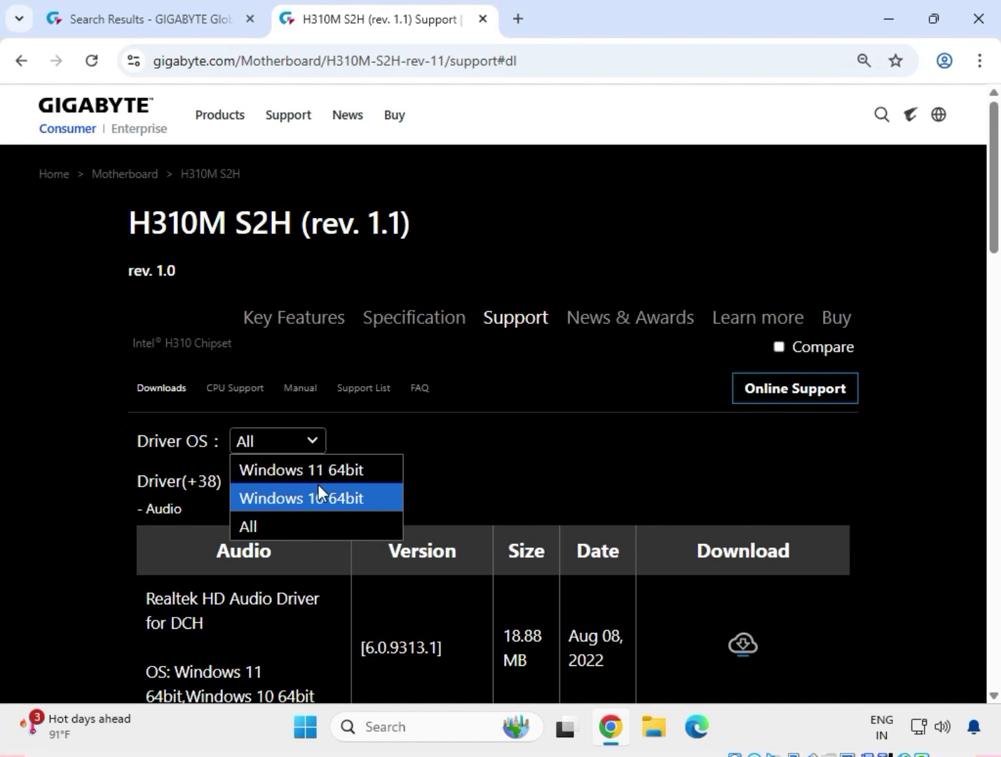
click(312, 470)
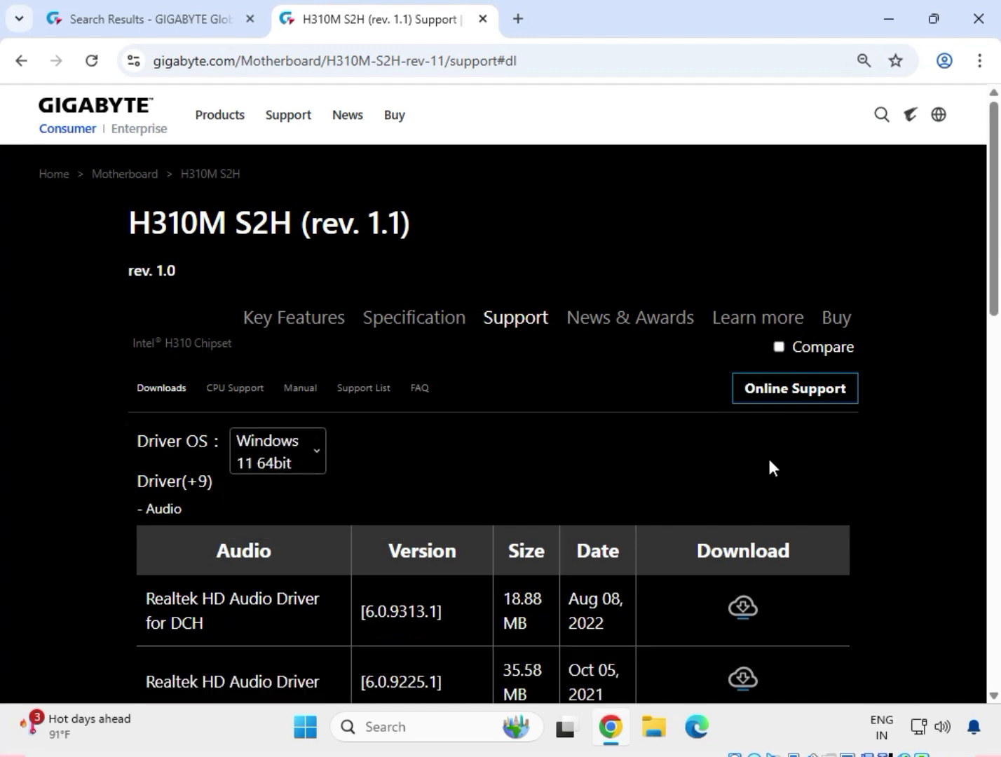
Download the Realtek HD Audio Driver version 6.0.9225.1 from the audio drivers and check the recent downloads
scroll(873, 498, down, 1)
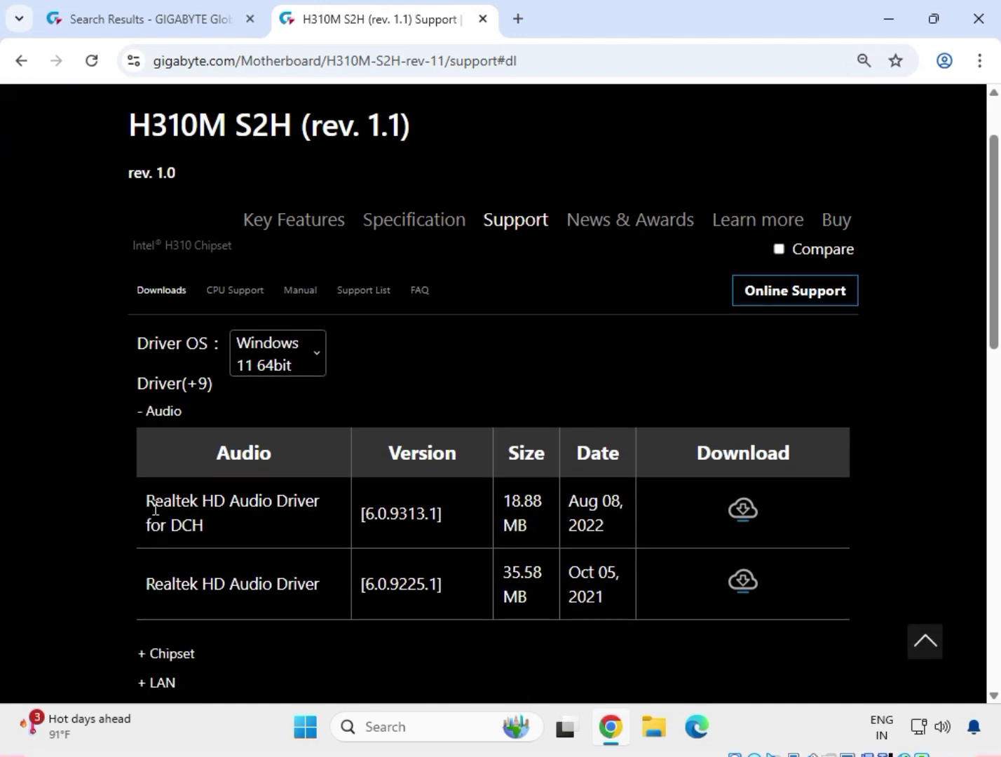
drag(145, 501, 208, 530)
click(210, 526)
drag(146, 589, 321, 591)
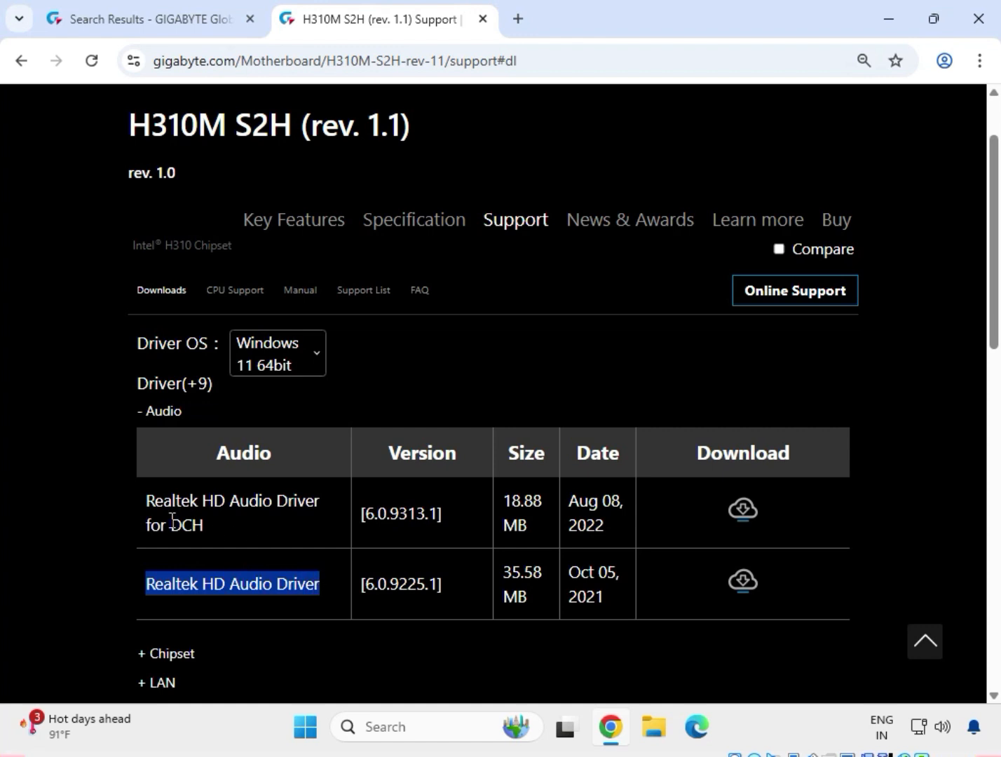
double_click(194, 524)
drag(225, 584, 288, 586)
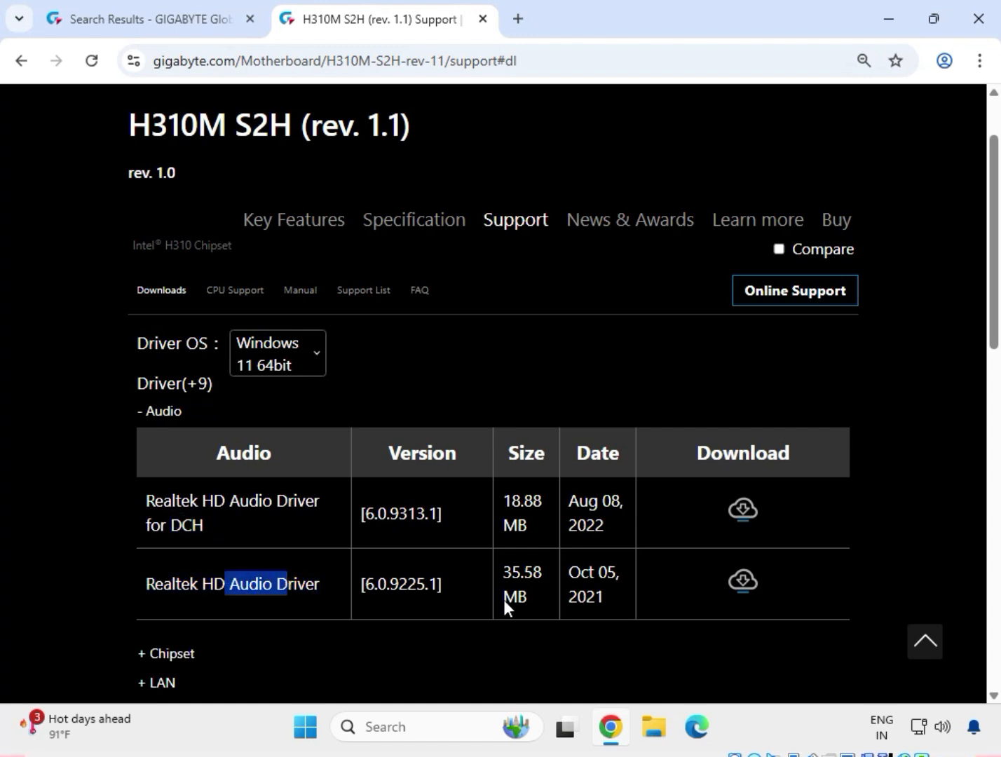
click(744, 588)
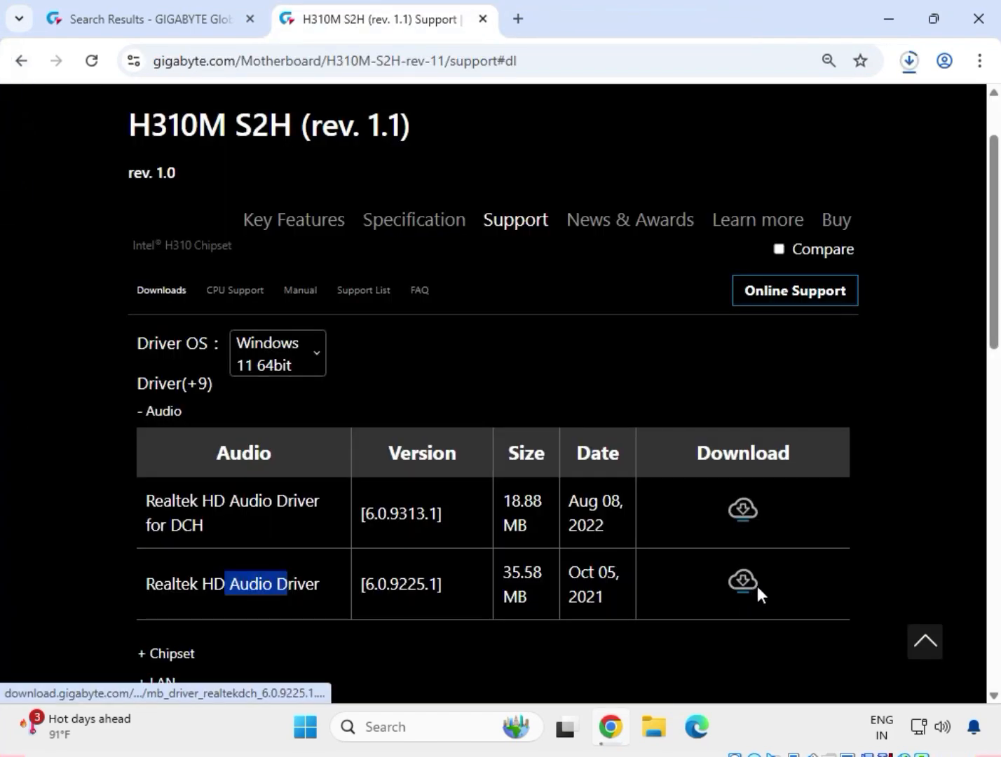
click(910, 63)
click(918, 359)
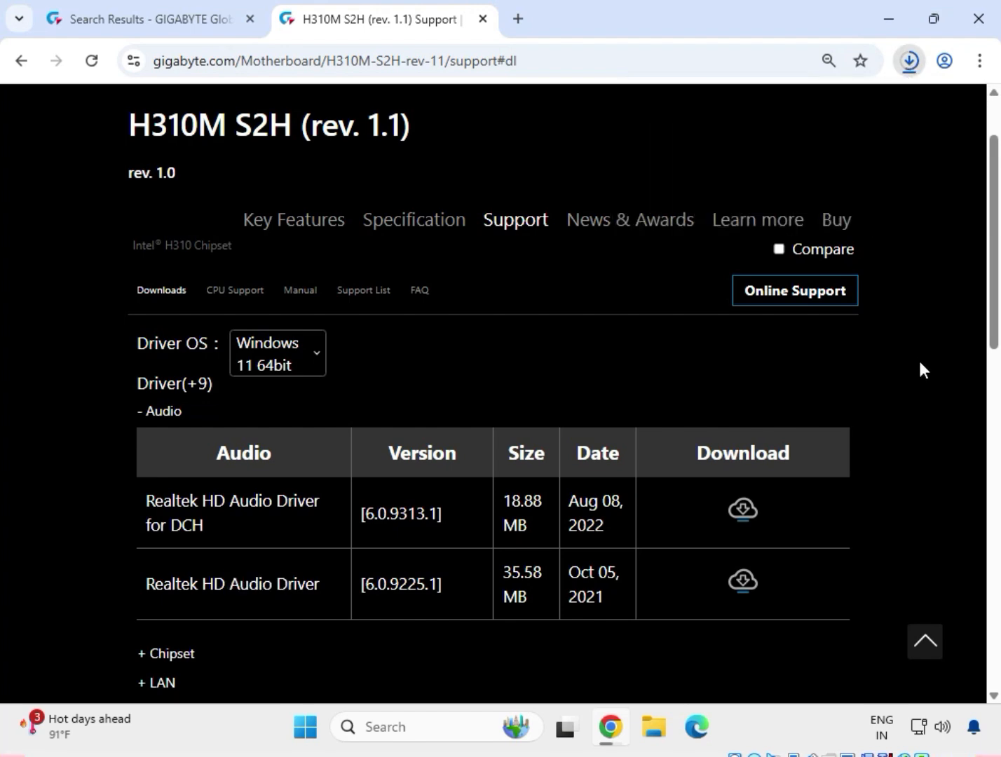
Expand the chipset drivers and download Intel INF installation version 10.1.18836.8283
scroll(498, 478, down, 3)
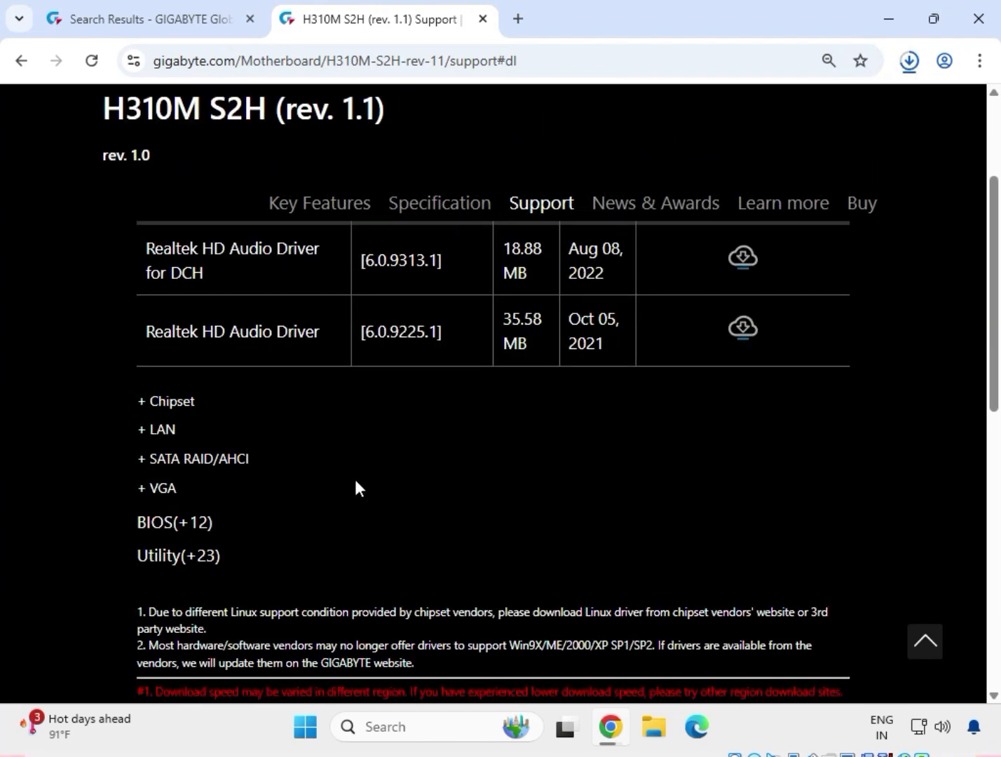
click(168, 403)
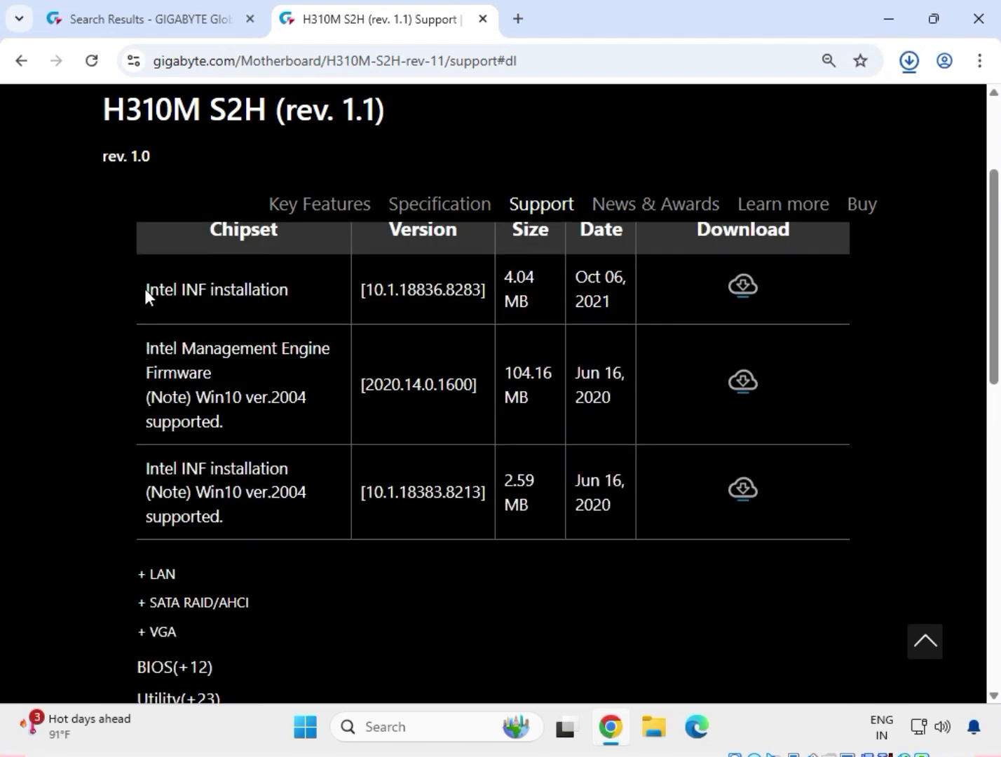
drag(144, 288, 289, 289)
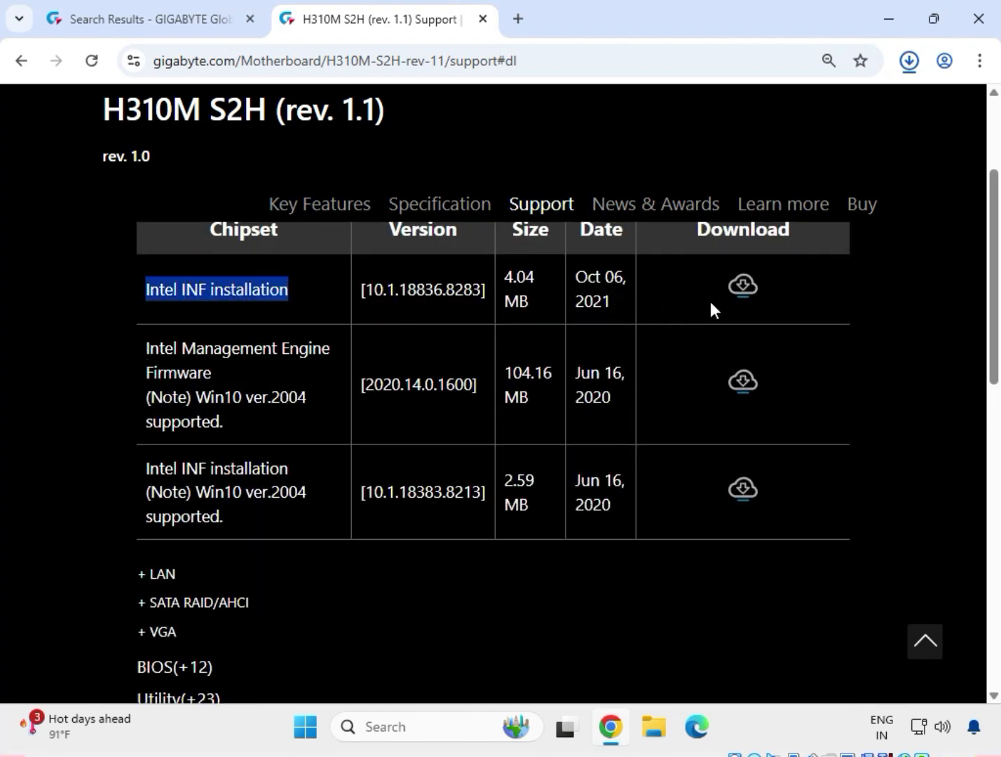
click(741, 294)
Download Intel Management Engine Firmware version 2020.14.0.1600 and check its download progress
drag(128, 357, 218, 379)
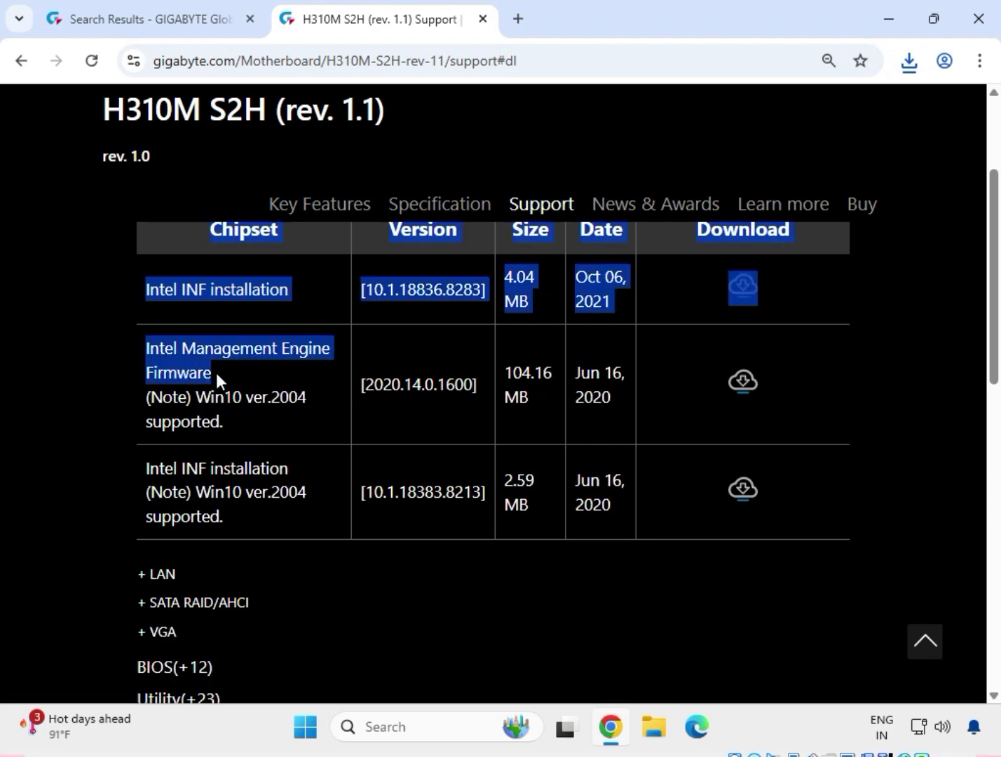
click(742, 382)
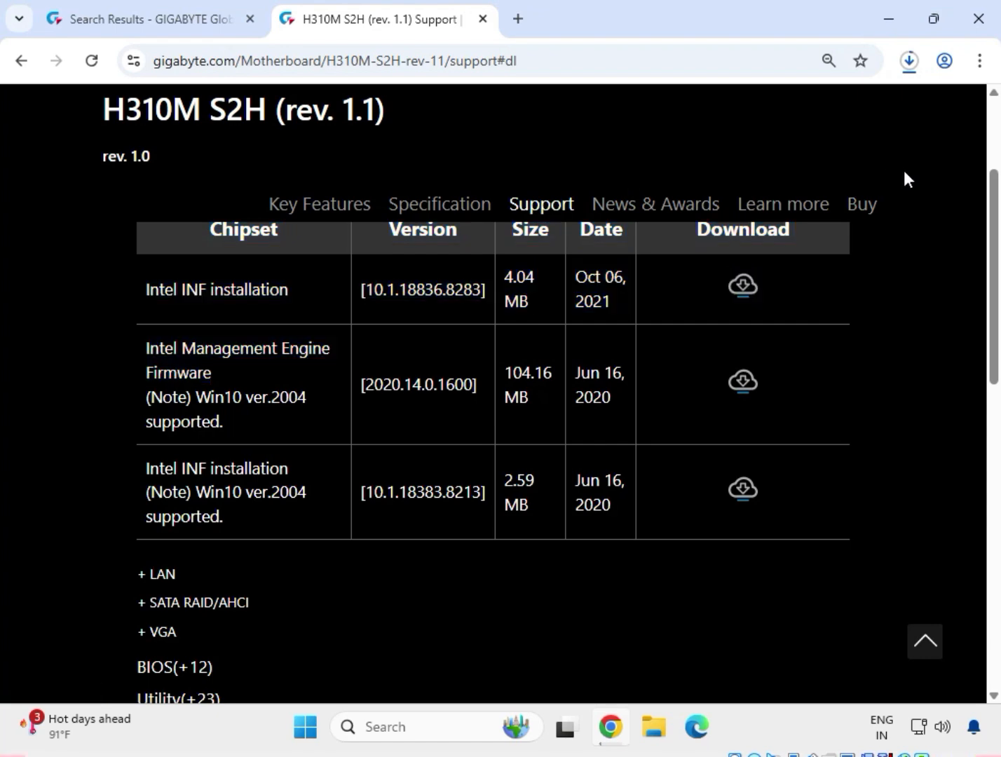
click(911, 68)
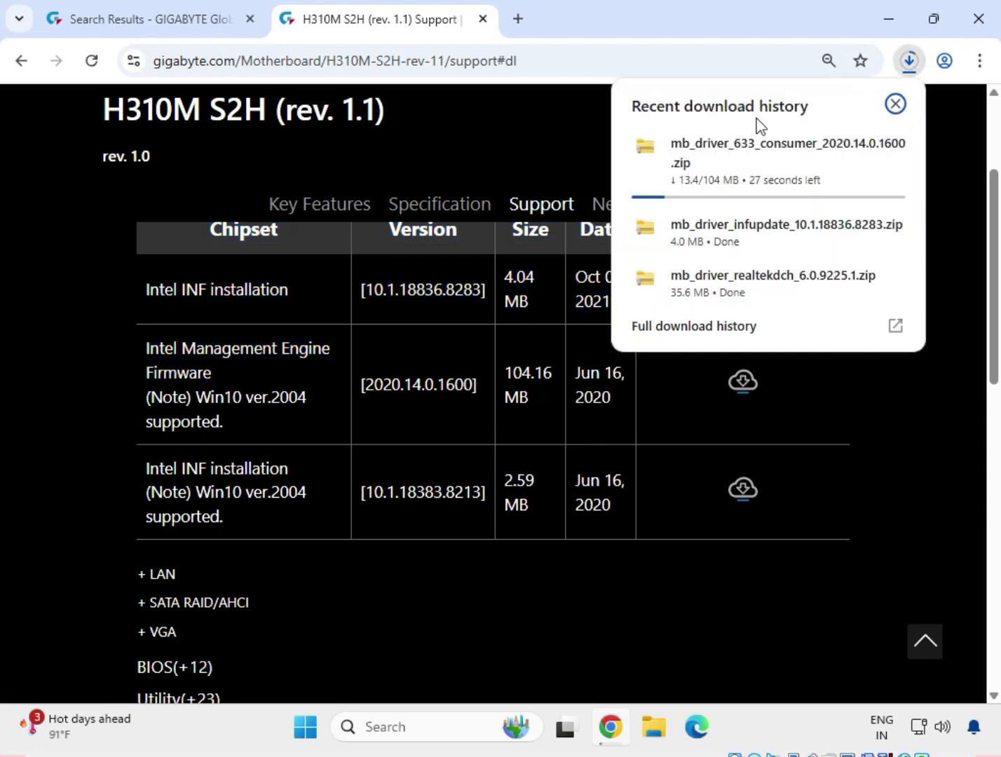
click(903, 485)
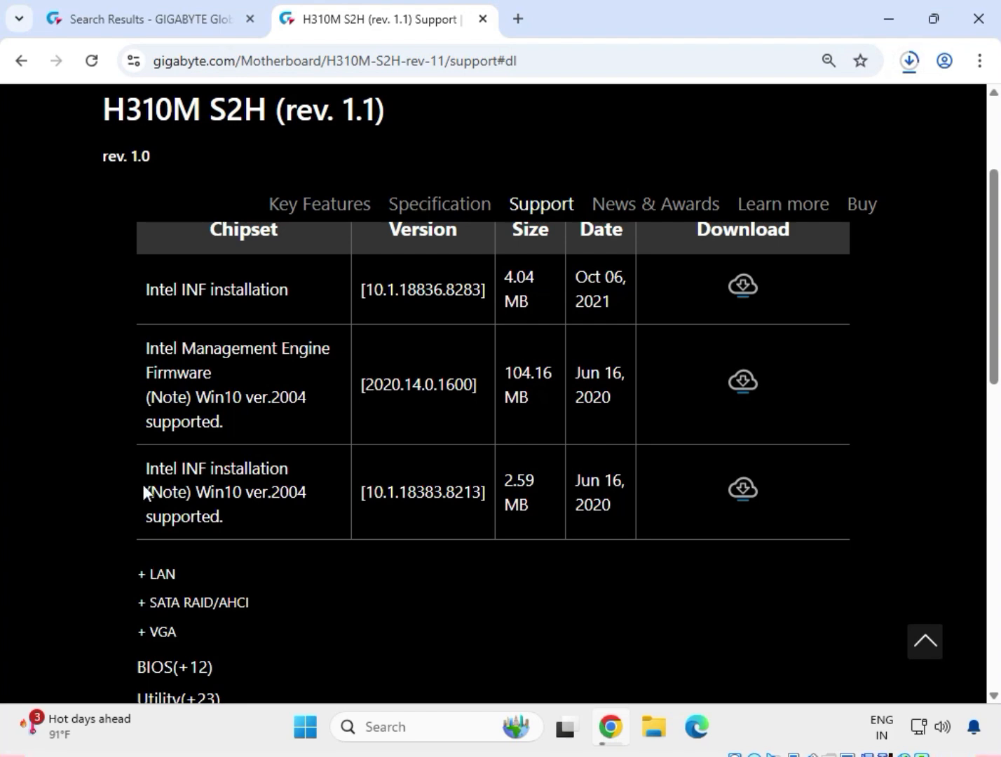
Expand the LAN drivers and download the Realtek LAN Driver version 11.16.1123.2023
click(158, 577)
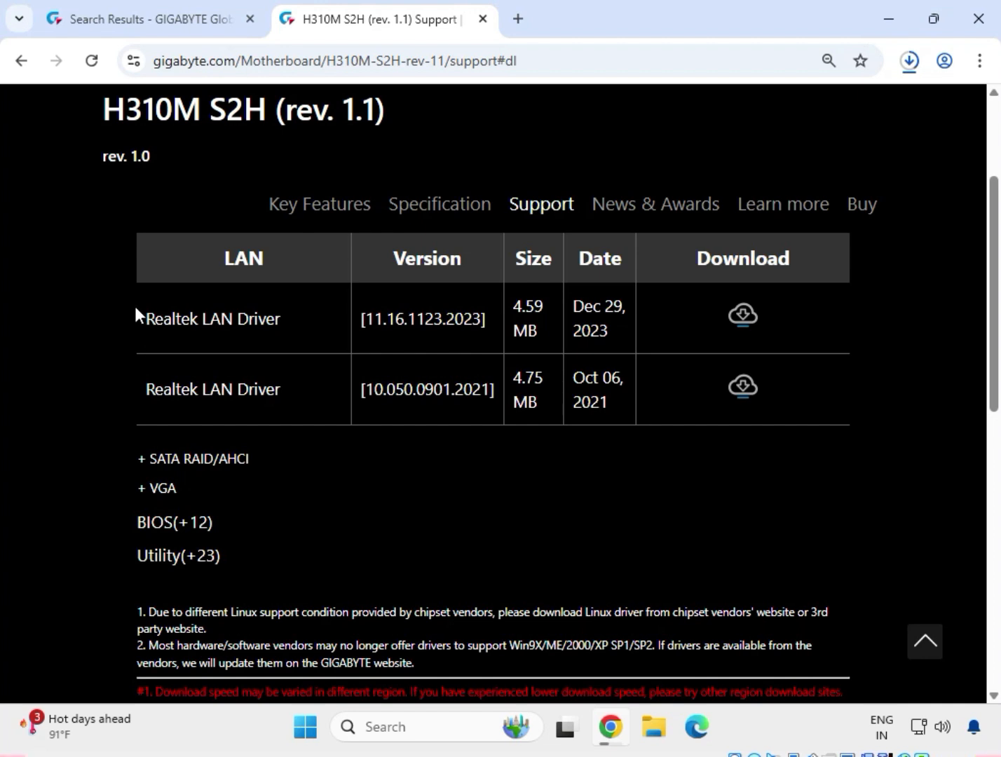
triple_click(228, 313)
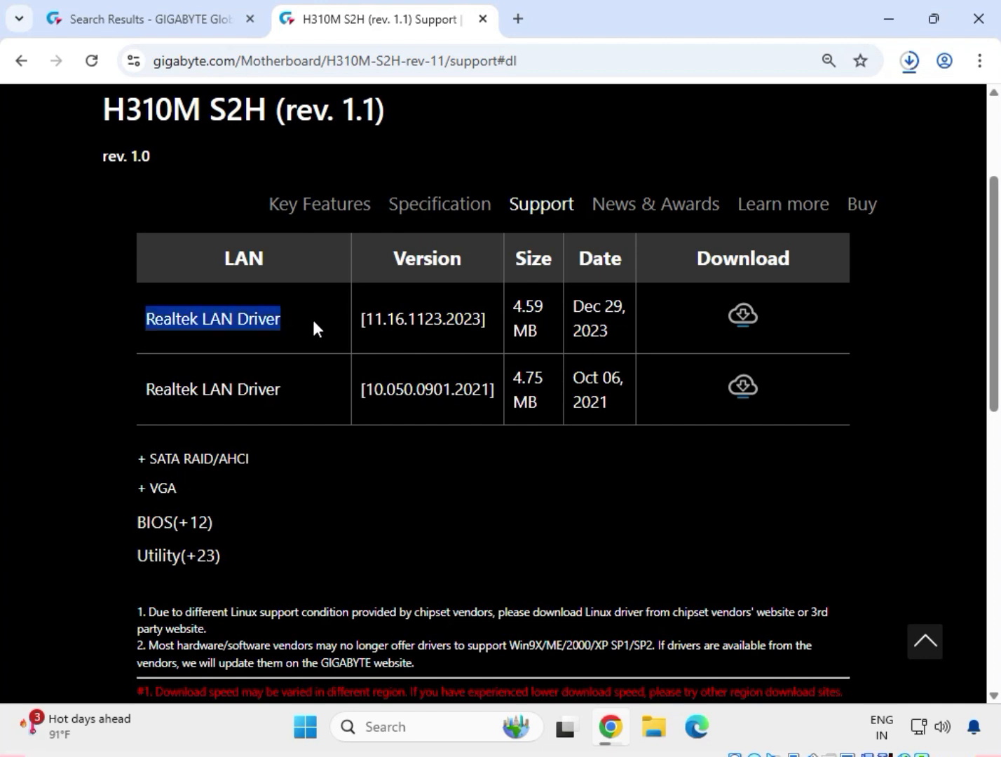
click(748, 321)
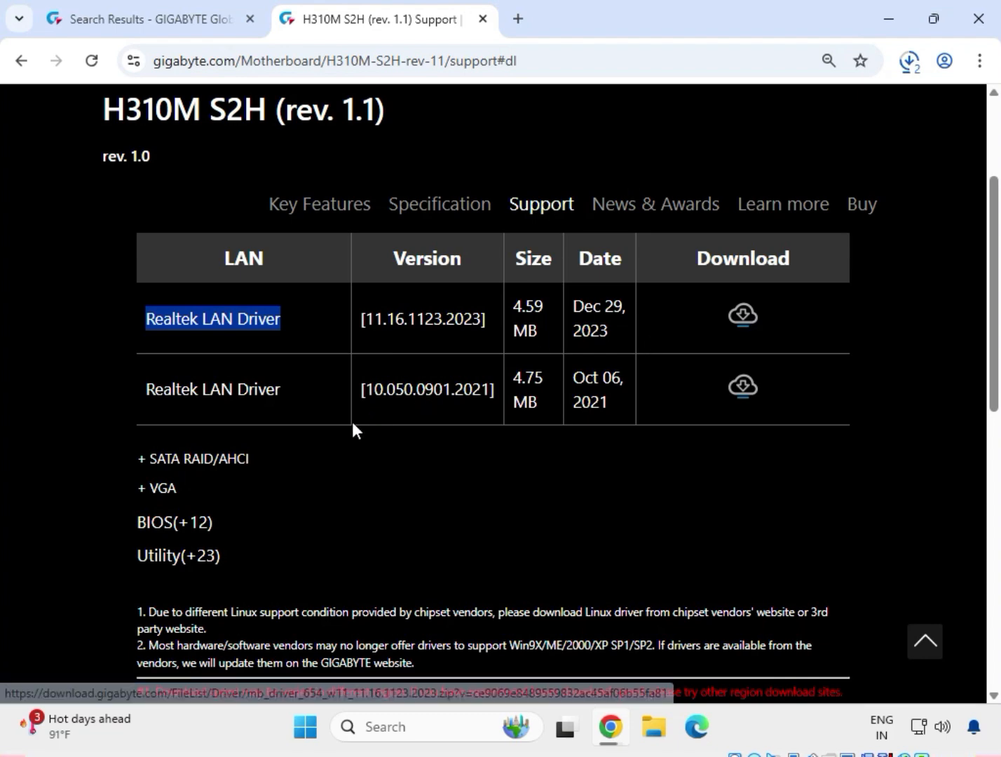
Expand the VGA drivers, download the Intel Graphic Driver version 27.20.100.9805 and check the recent downloads
click(153, 491)
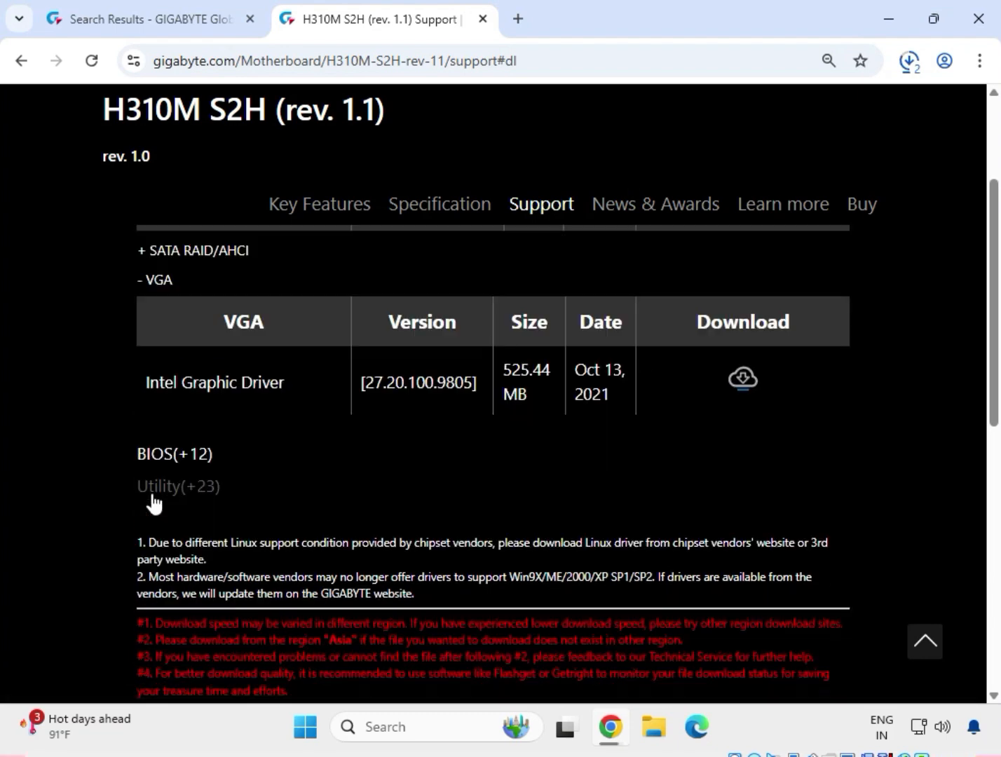
drag(145, 379, 284, 379)
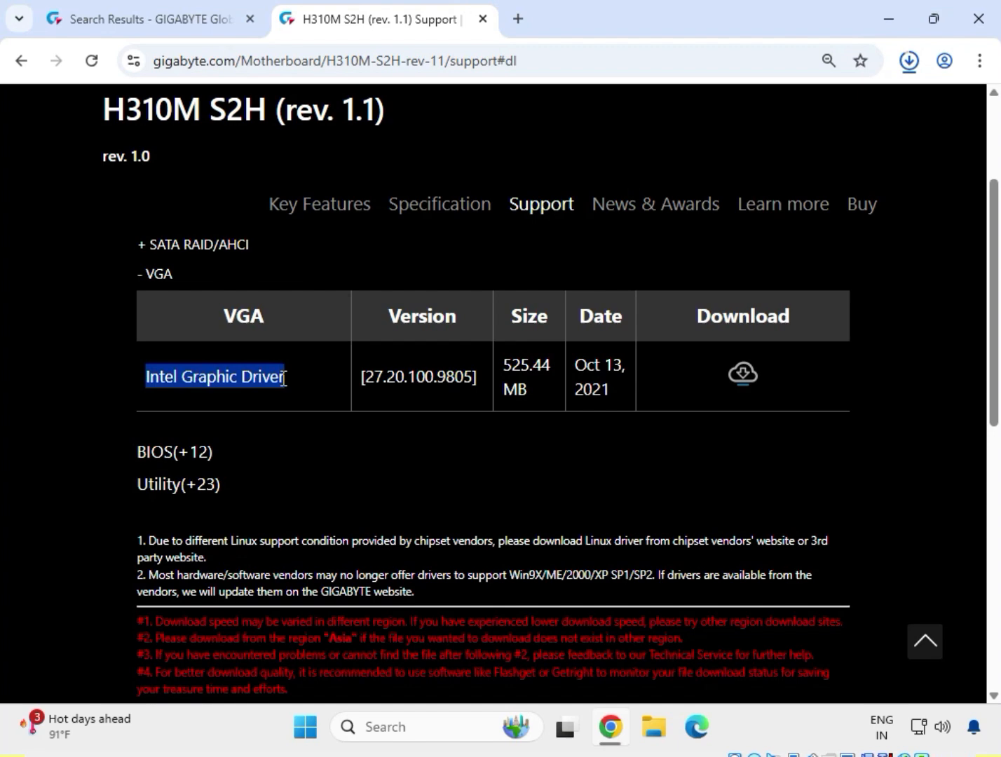
click(741, 377)
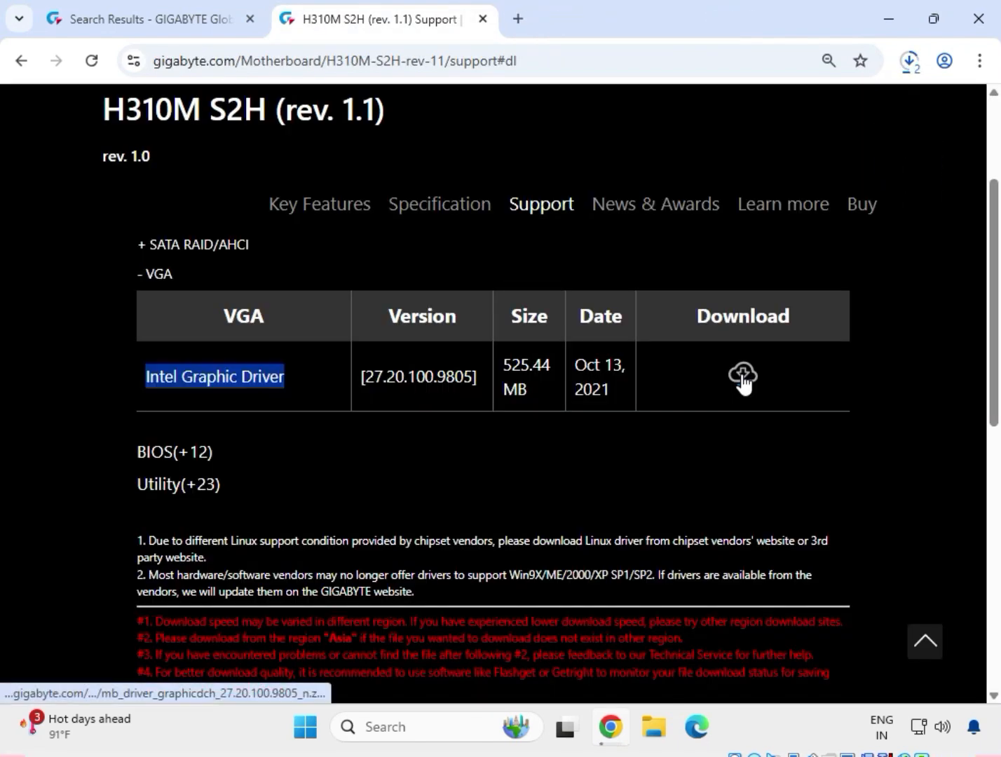
click(908, 70)
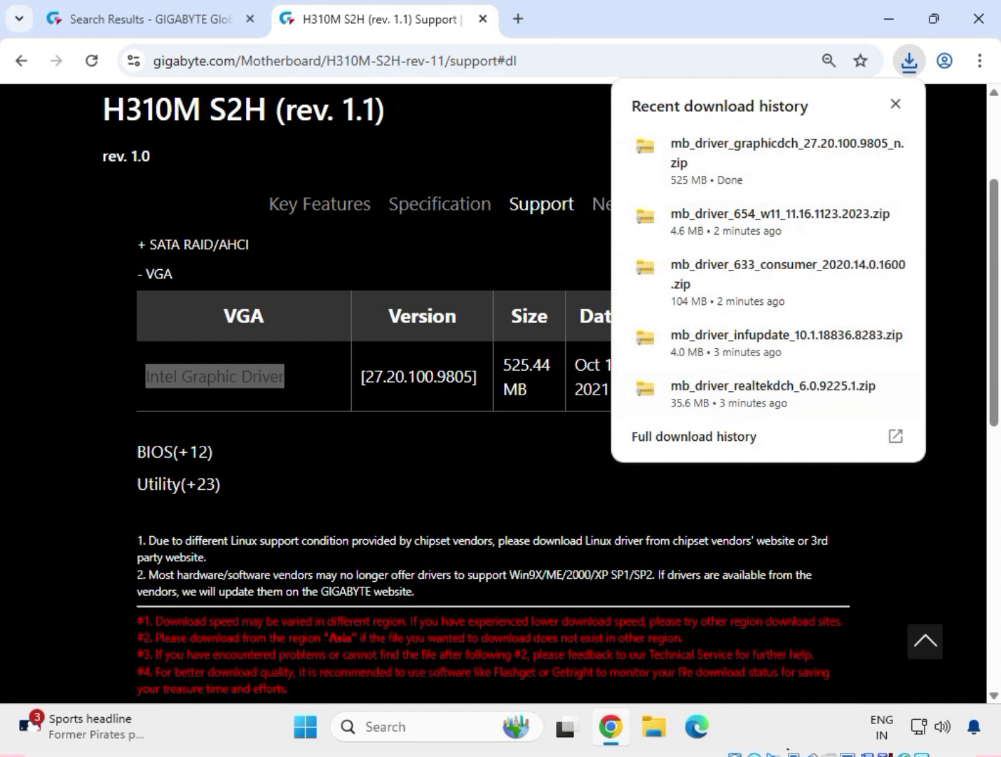
click(881, 127)
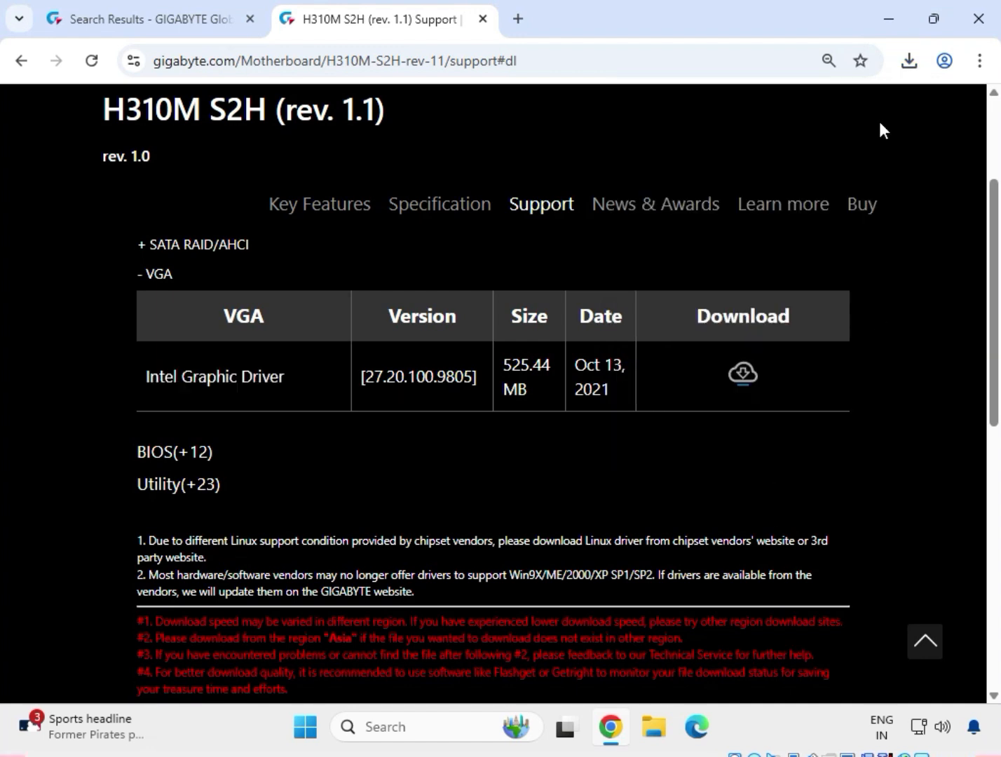
Show the downloaded graphics driver archive in its File Explorer folder and maximize that window
click(909, 62)
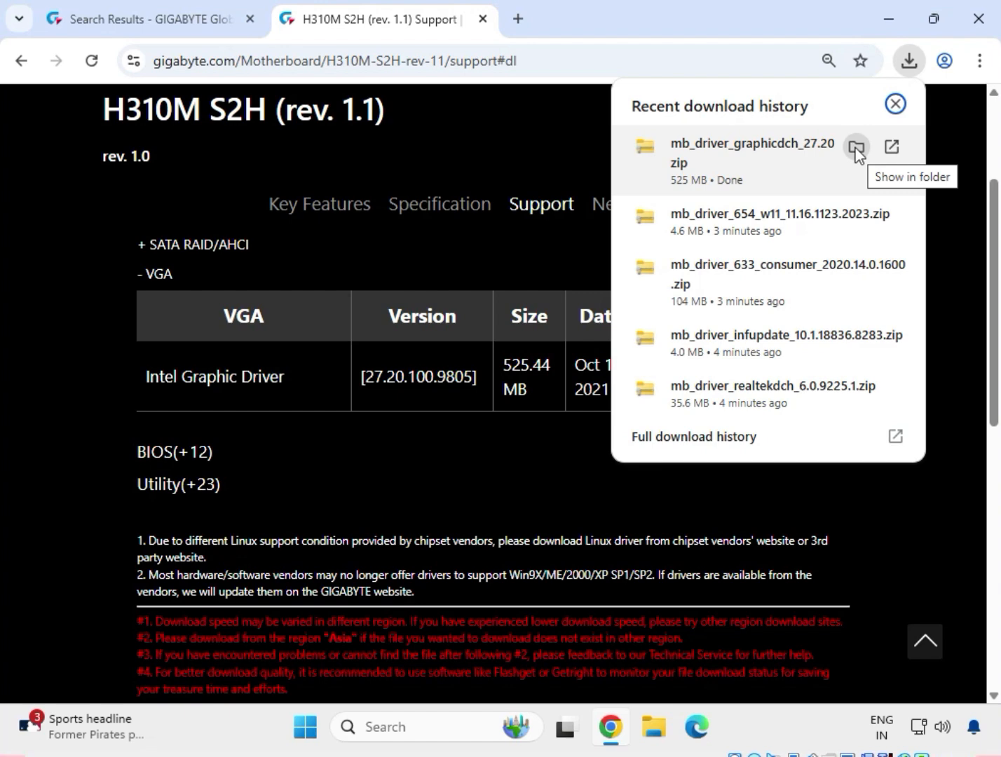
click(856, 147)
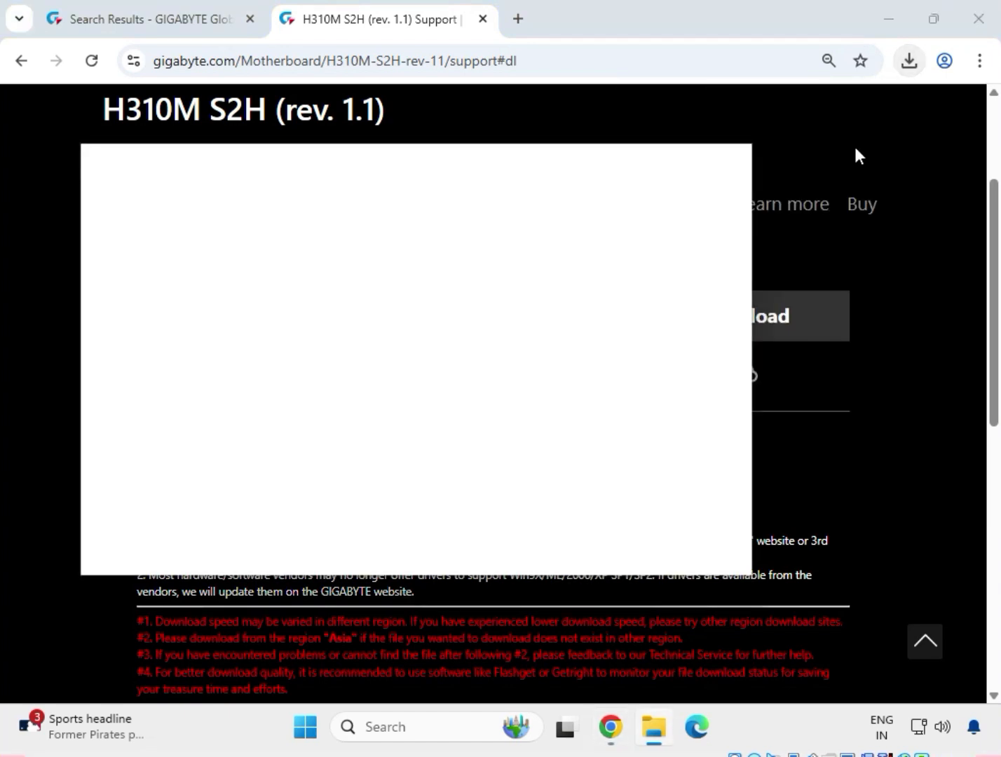
click(684, 157)
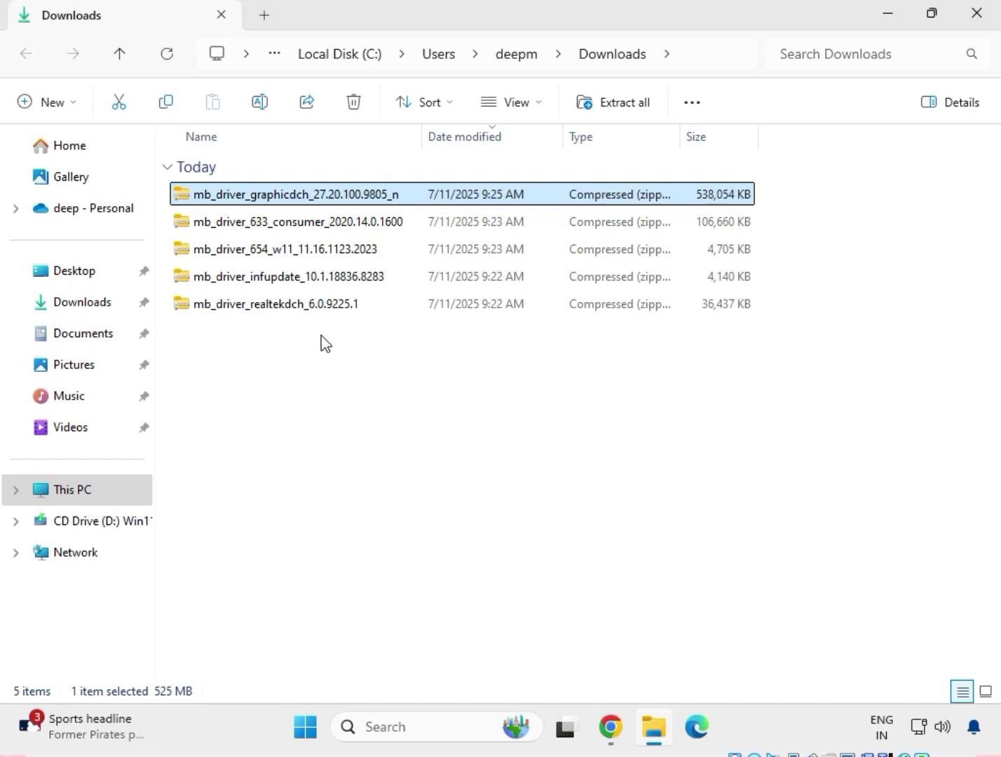
drag(324, 344, 286, 192)
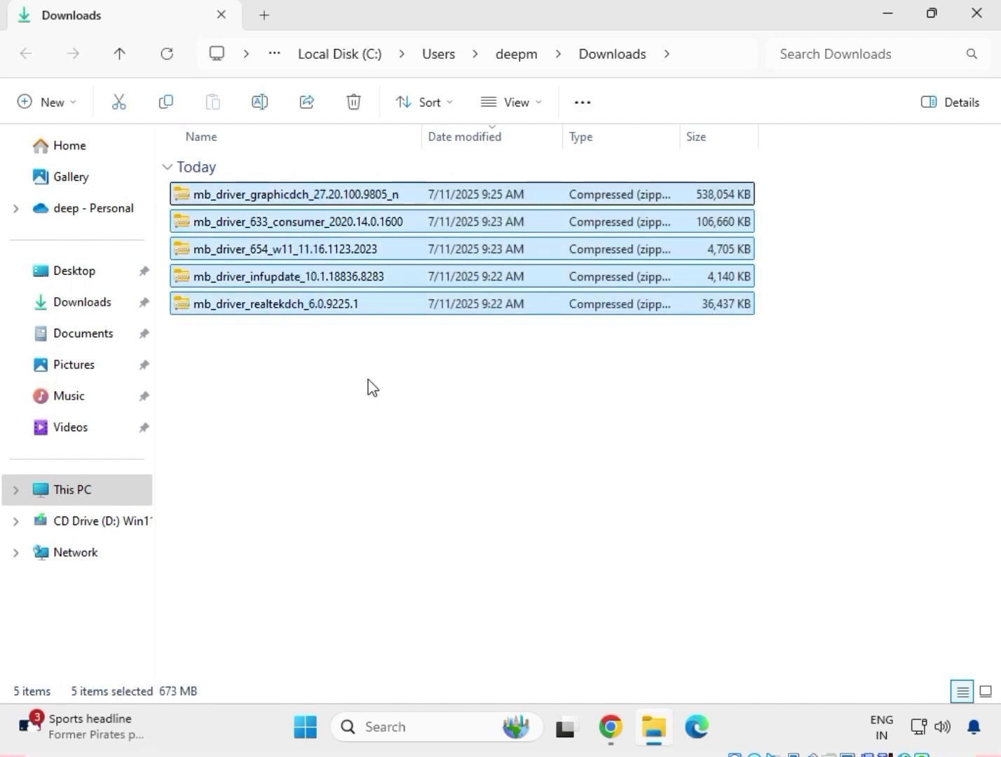
click(368, 386)
Extract the mb_driver_realtekdch_6.0.9225.1 archive to its default folder in Downloads and close the extracted folder's window
click(308, 307)
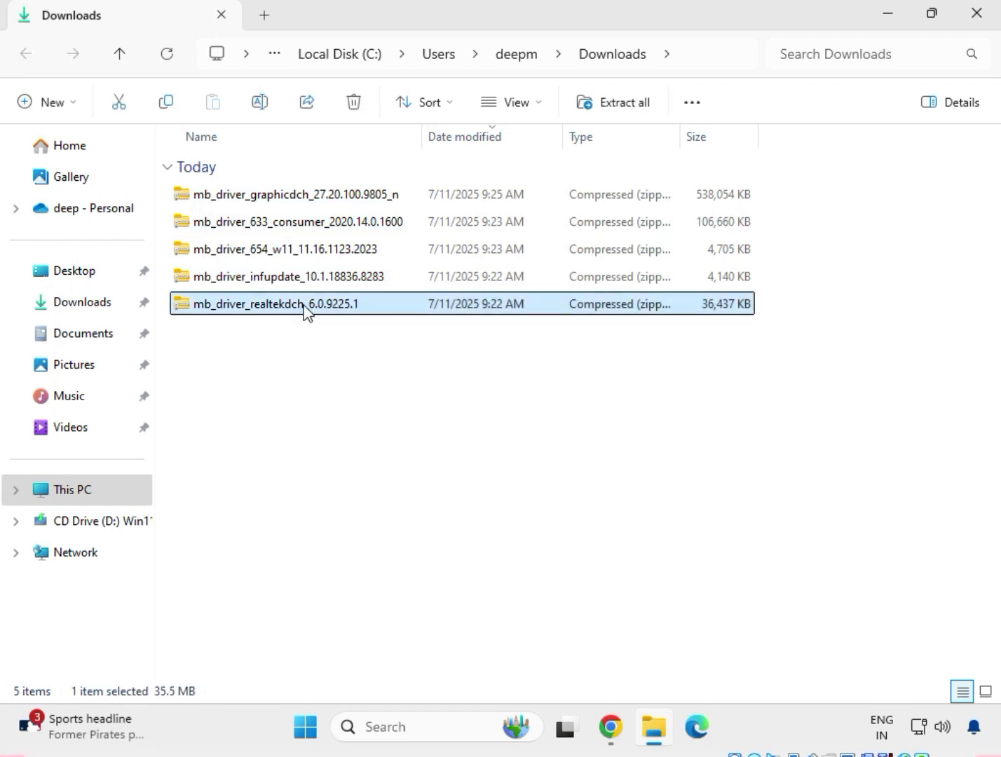
right_click(304, 308)
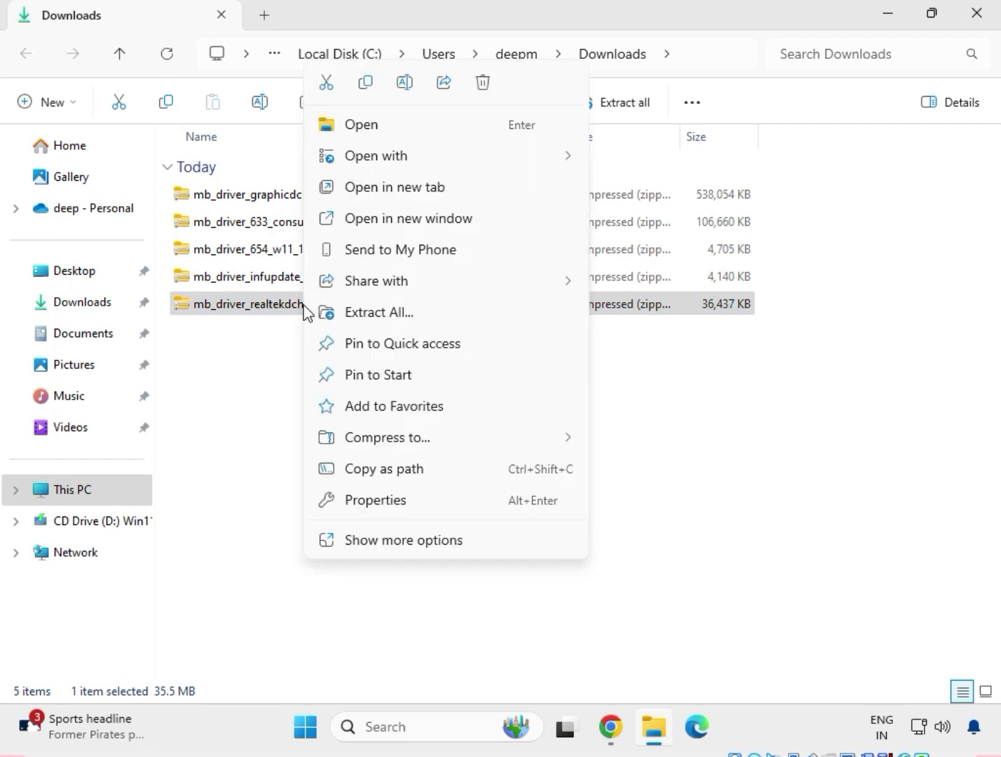
click(356, 320)
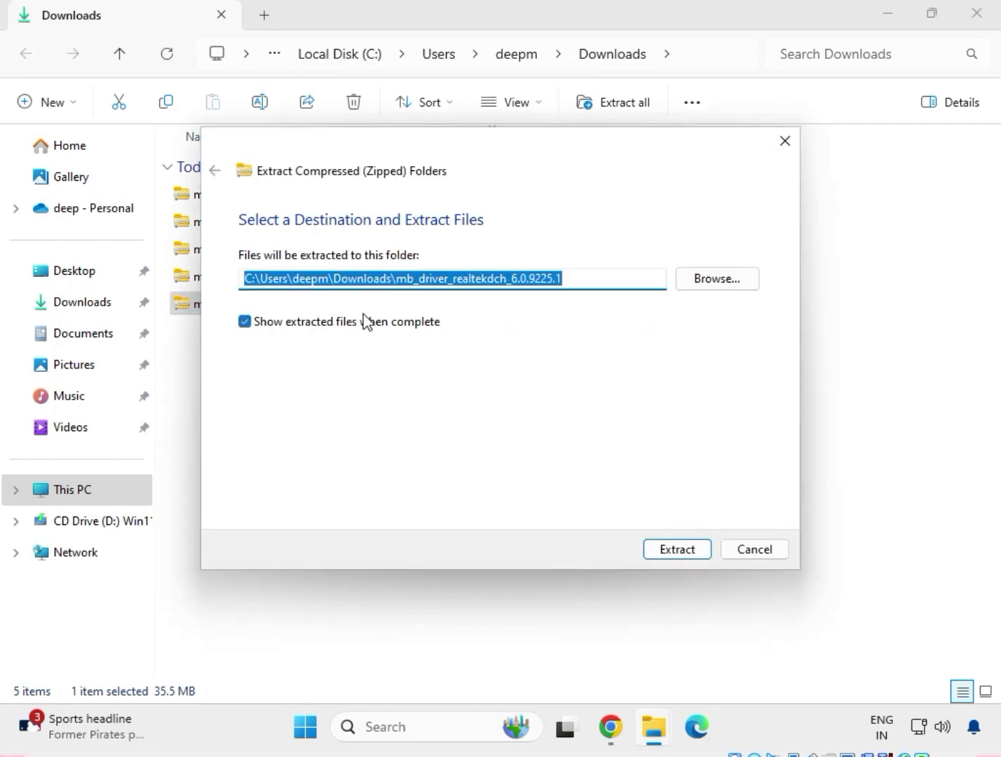
click(698, 556)
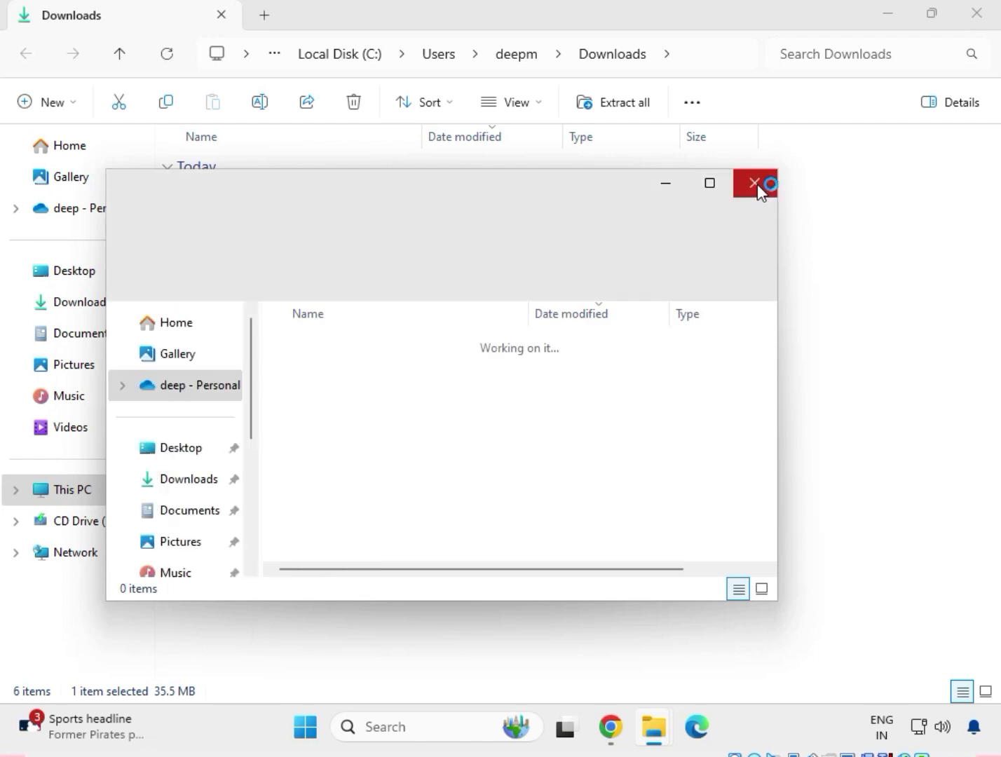
click(757, 184)
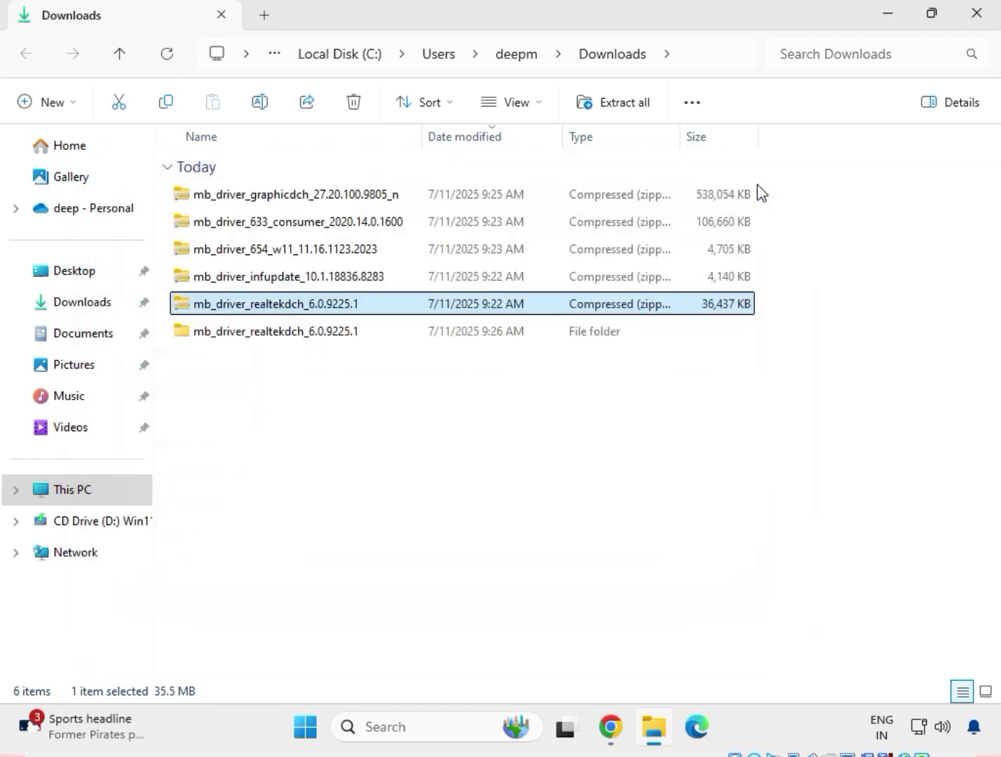
Extract the mb_driver_infupdate_10.1.18836.8283 archive to its default folder in Downloads and close the extracted folder's window
click(255, 284)
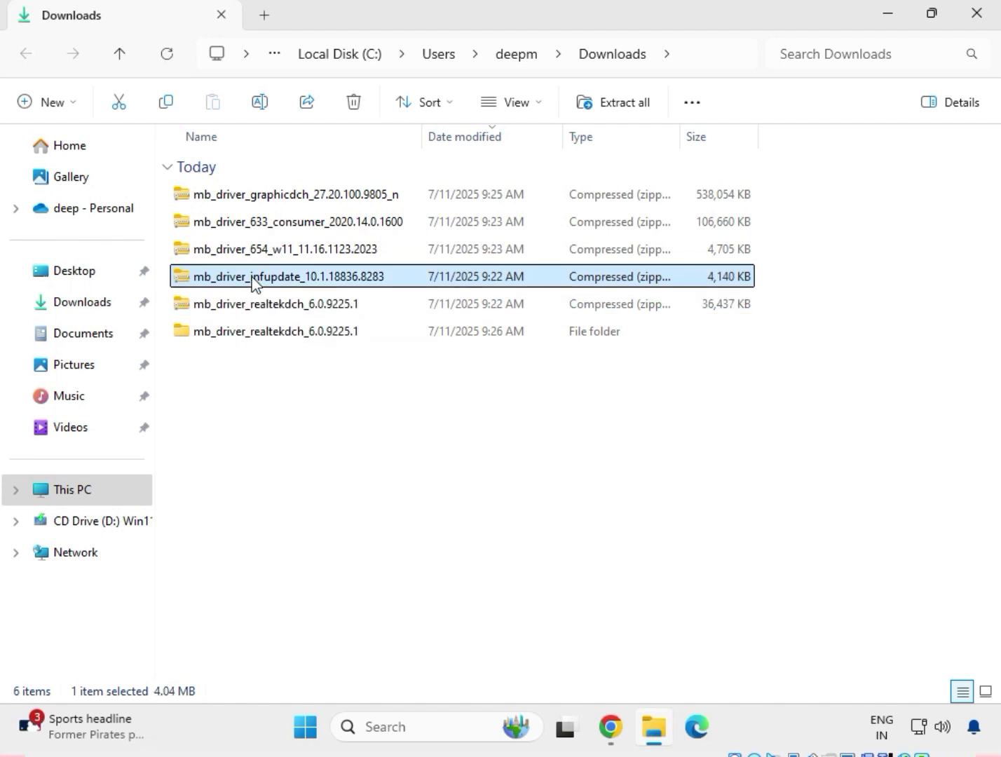
right_click(253, 278)
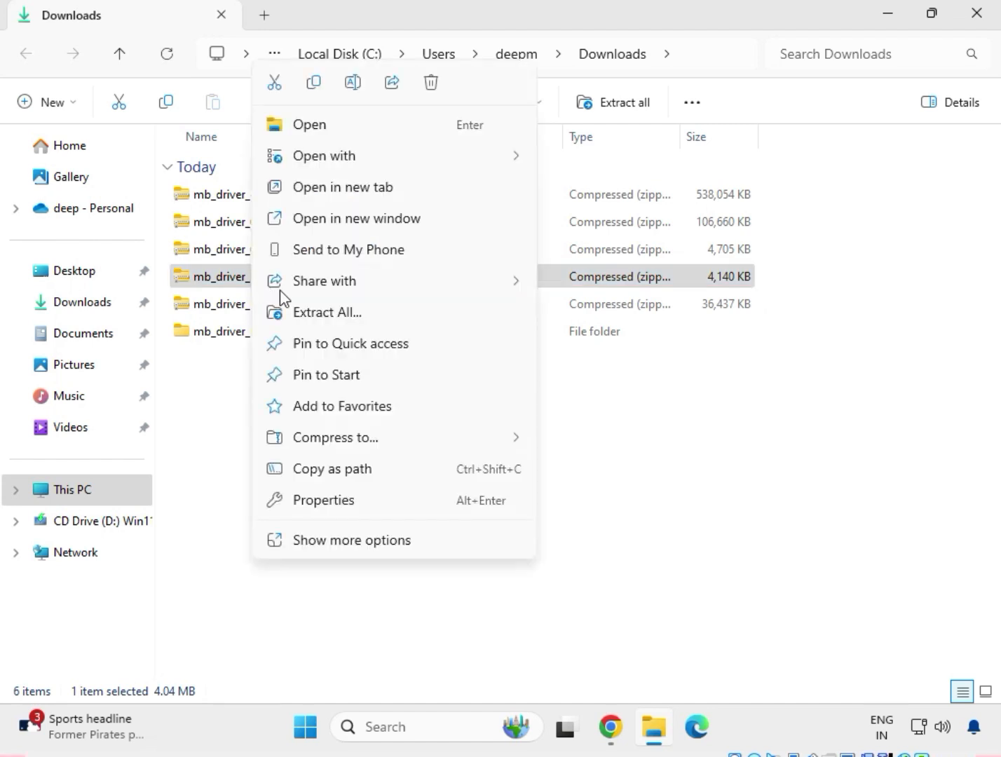
click(329, 310)
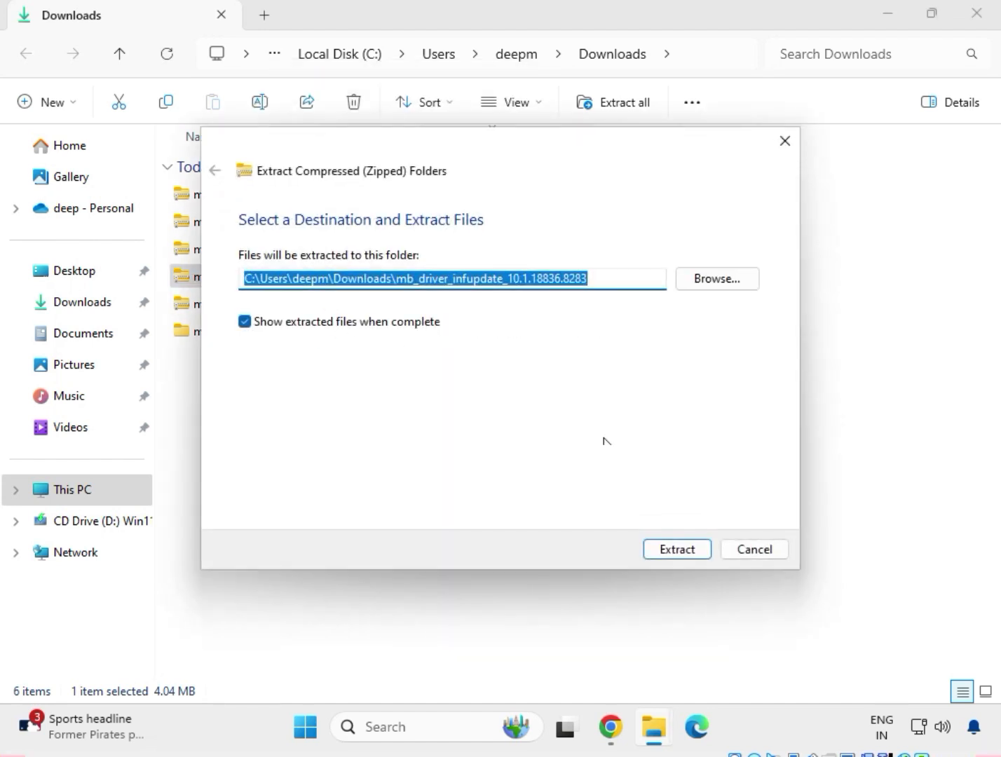
click(679, 550)
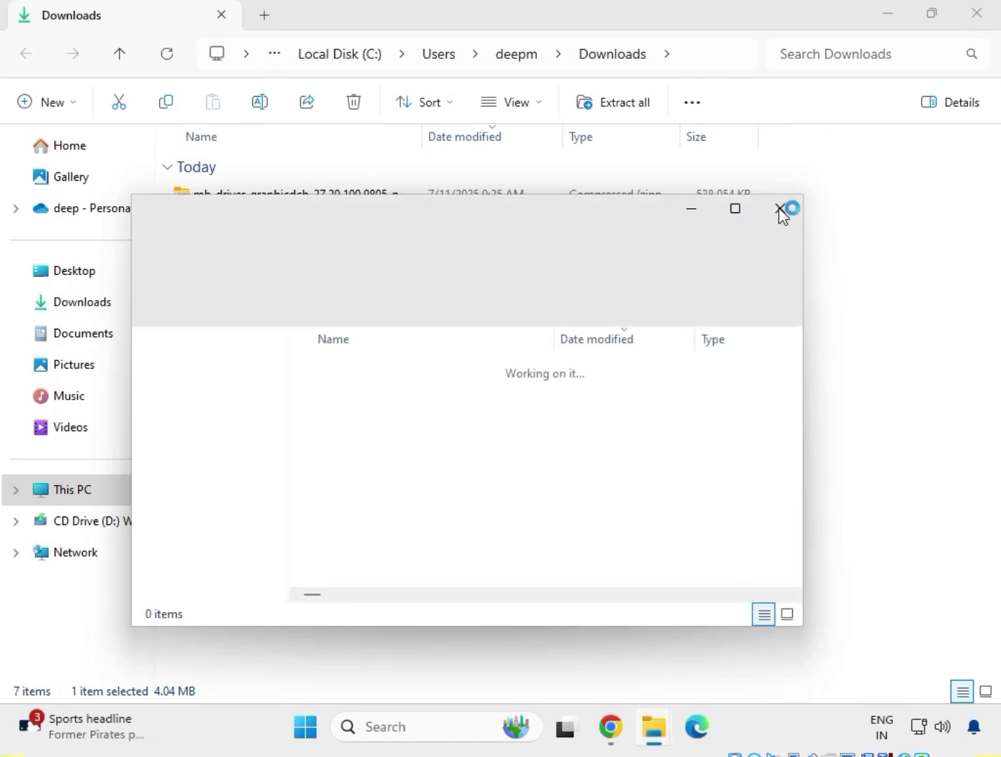
click(781, 209)
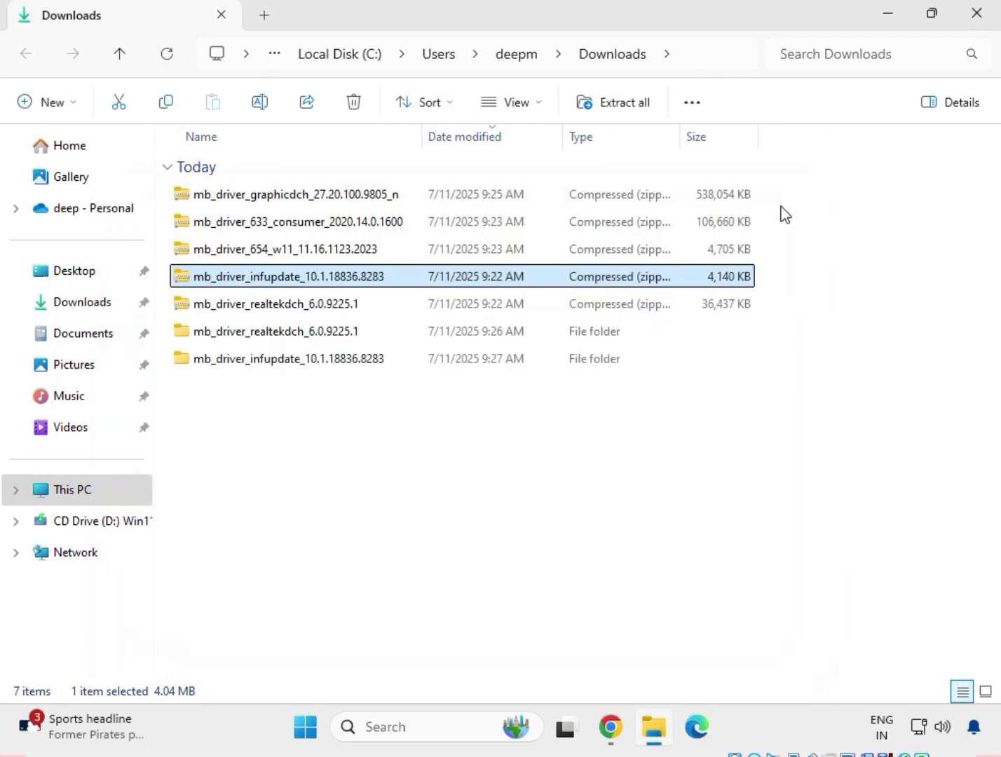
Extract the mb_driver_654_w11_11.16.1123.2023 archive to its default folder in Downloads and close the extracted folder's window
click(261, 260)
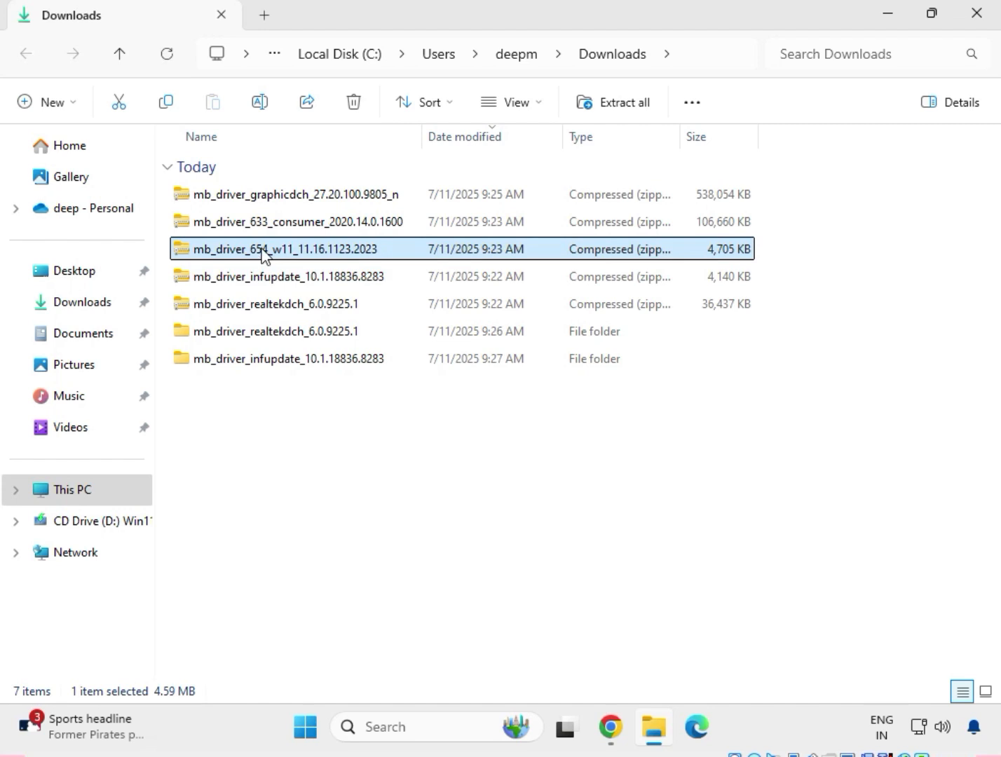
right_click(261, 253)
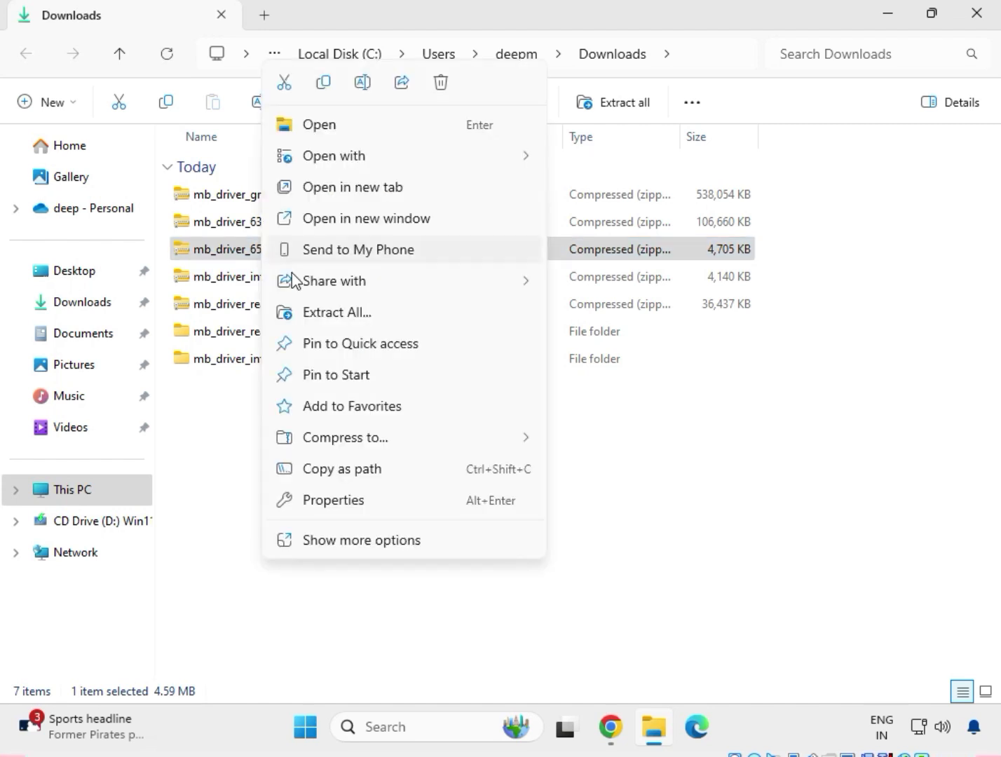
click(317, 314)
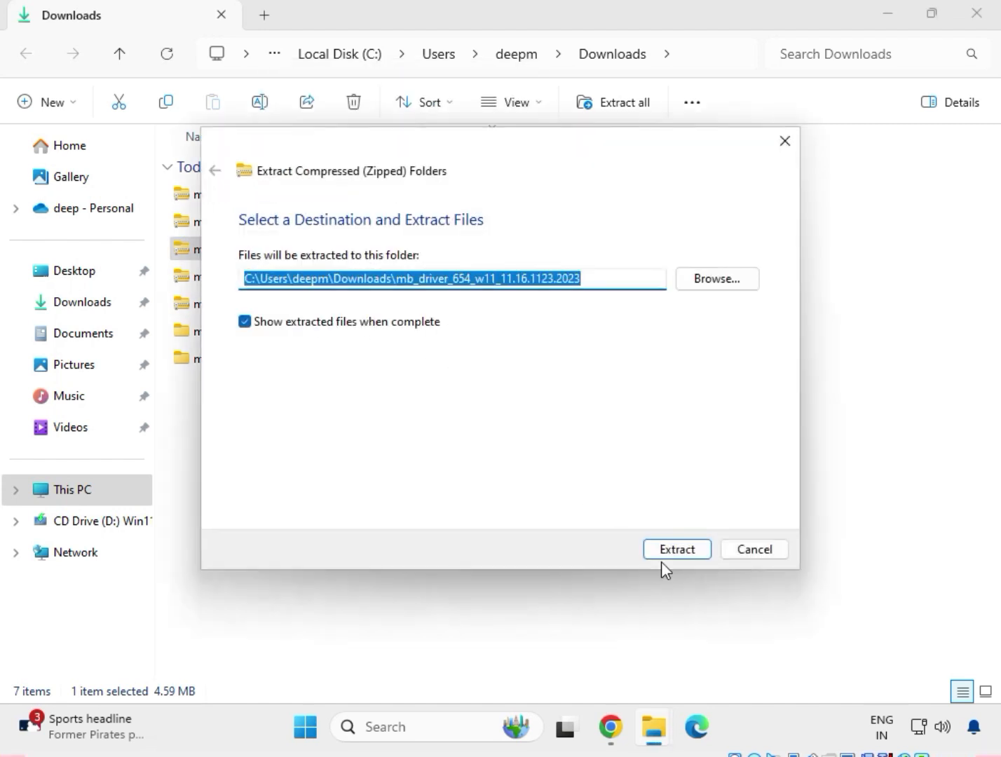
click(693, 558)
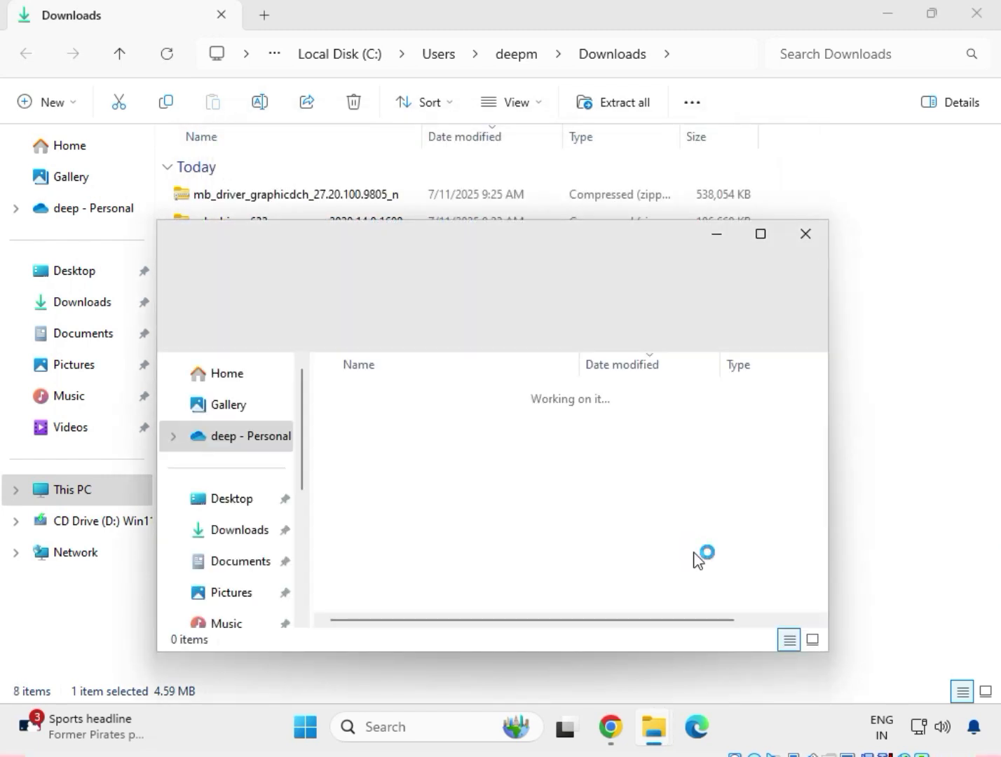
click(805, 233)
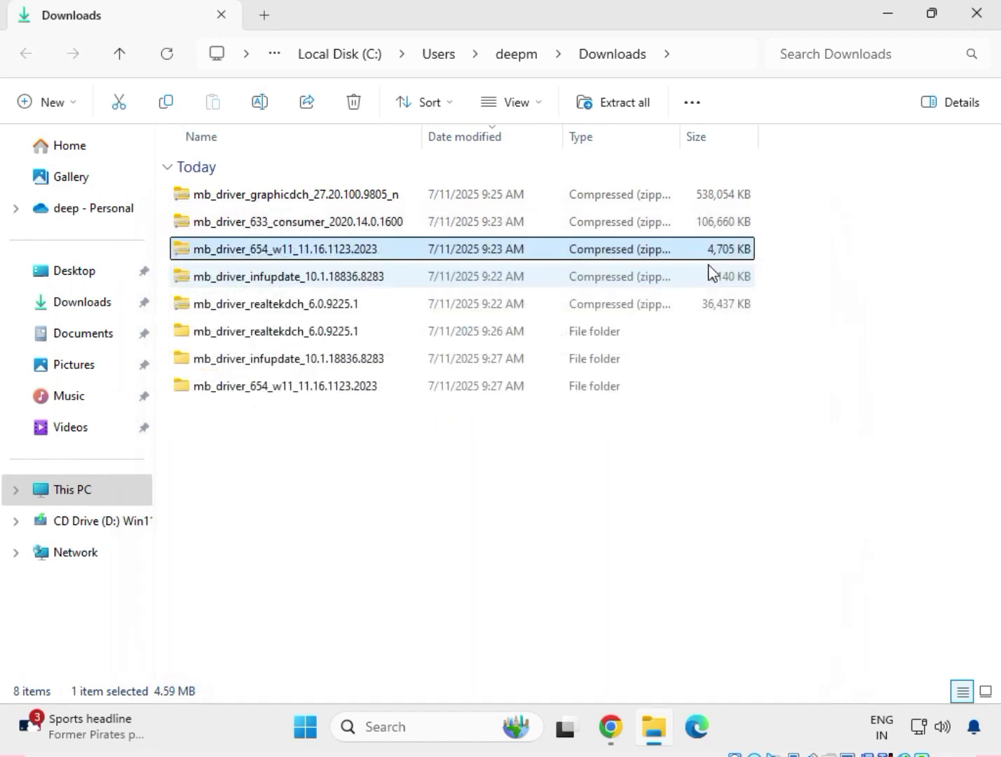
Extract the mb_driver_633_consumer_2020.14.0.1600 archive to its default folder in Downloads and close the extracted folder's window
click(240, 225)
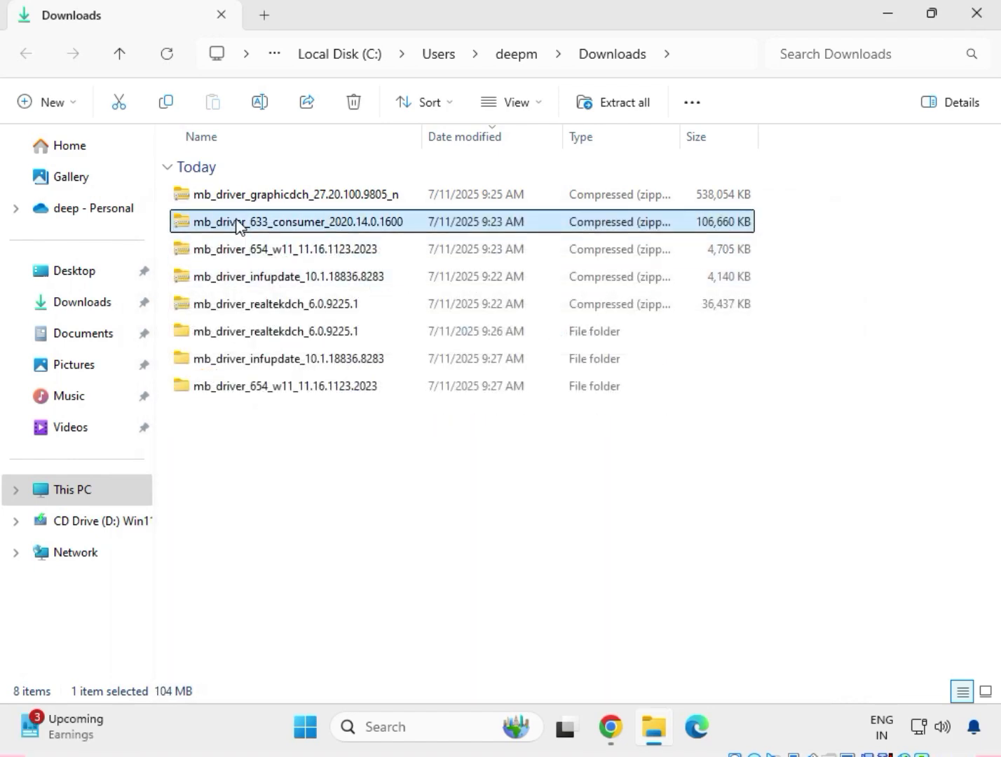
right_click(240, 224)
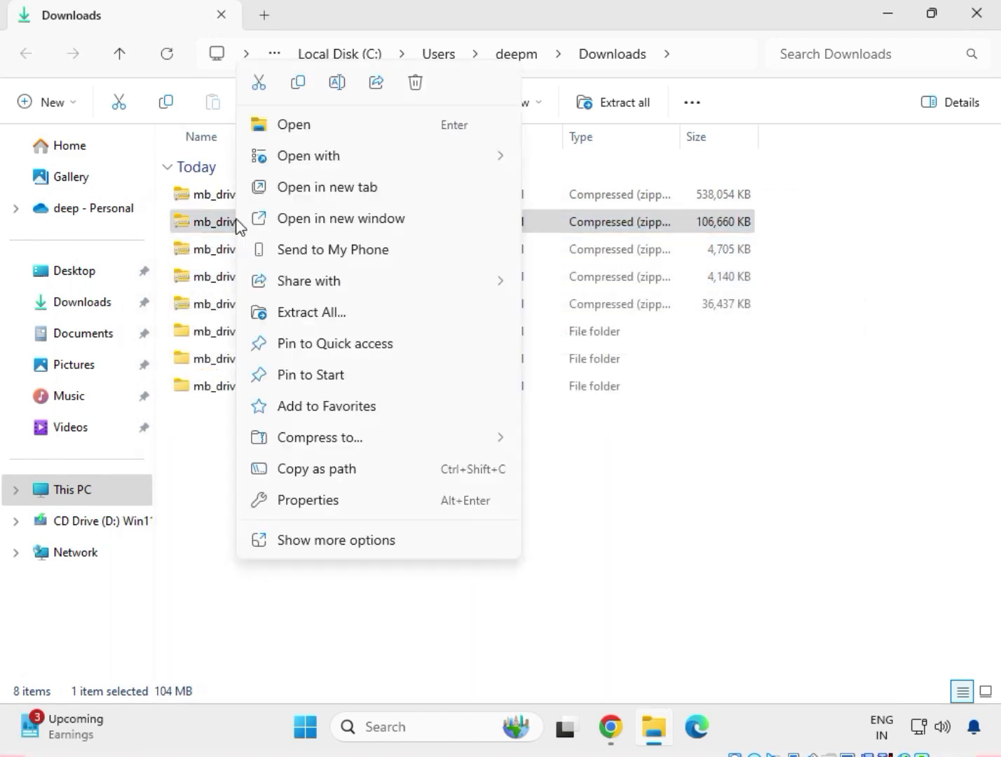
click(309, 314)
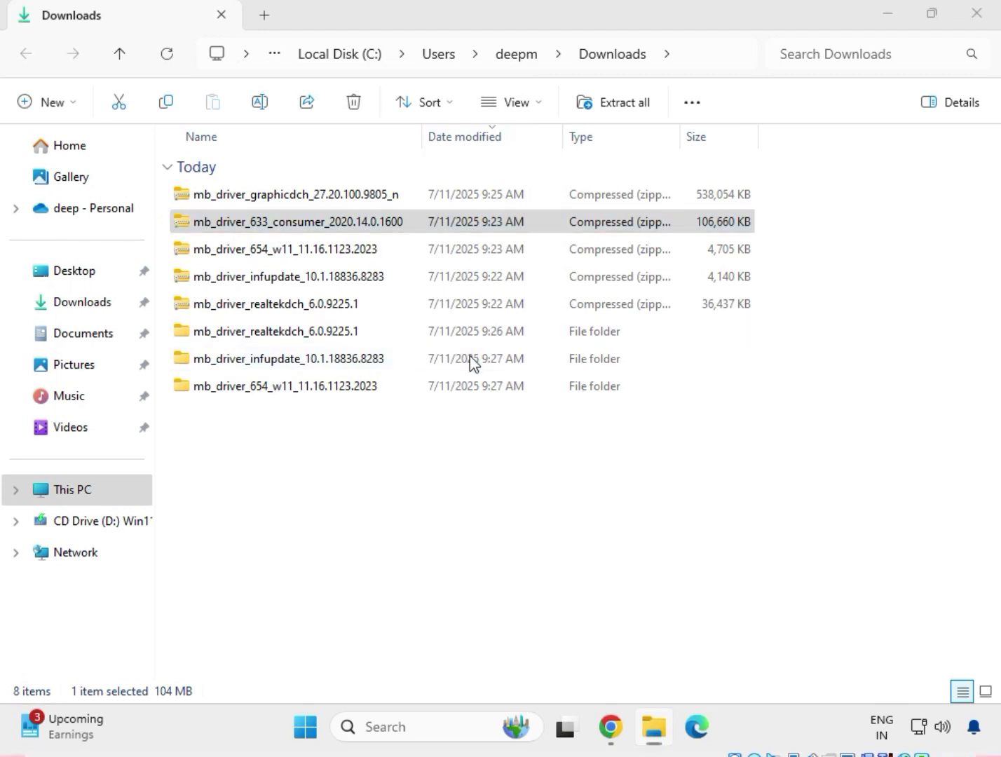
click(671, 558)
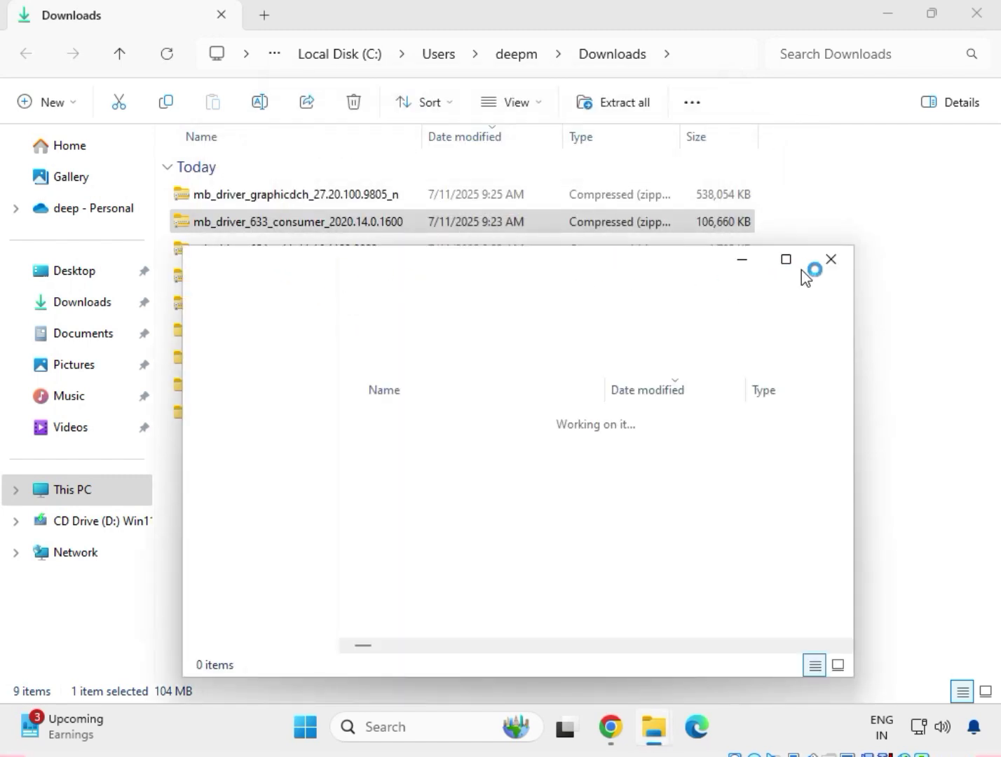
click(833, 260)
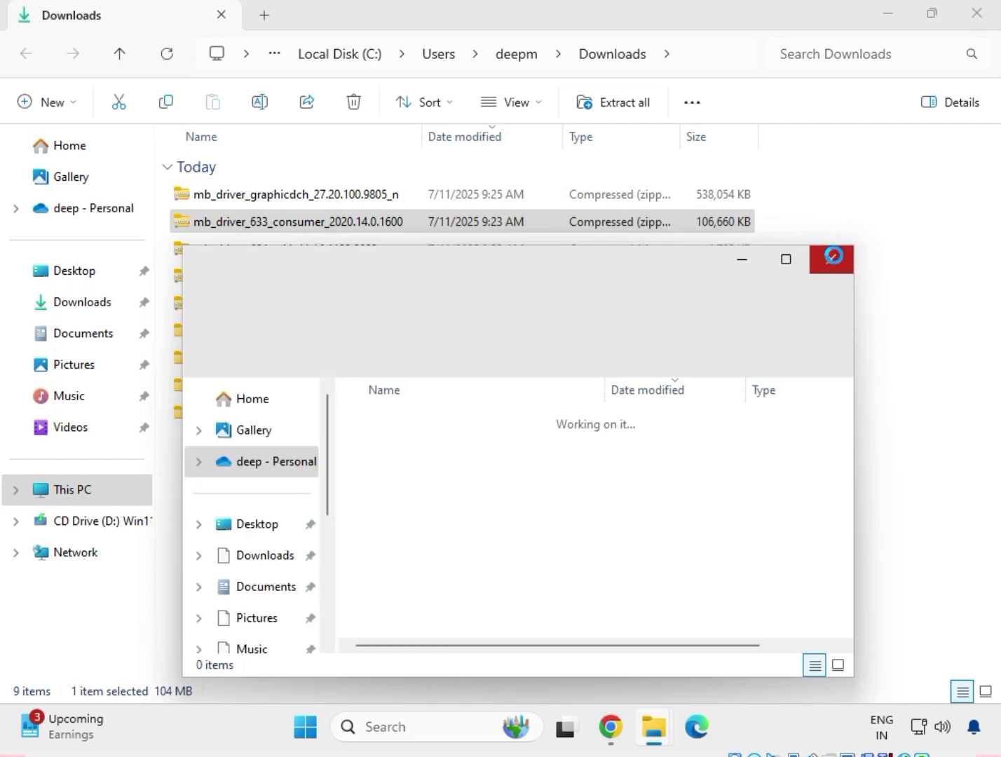
Extract the mb_driver_graphicdch_27.20.100.9805_n archive to its default folder in Downloads and close the extracted folder's window
click(345, 199)
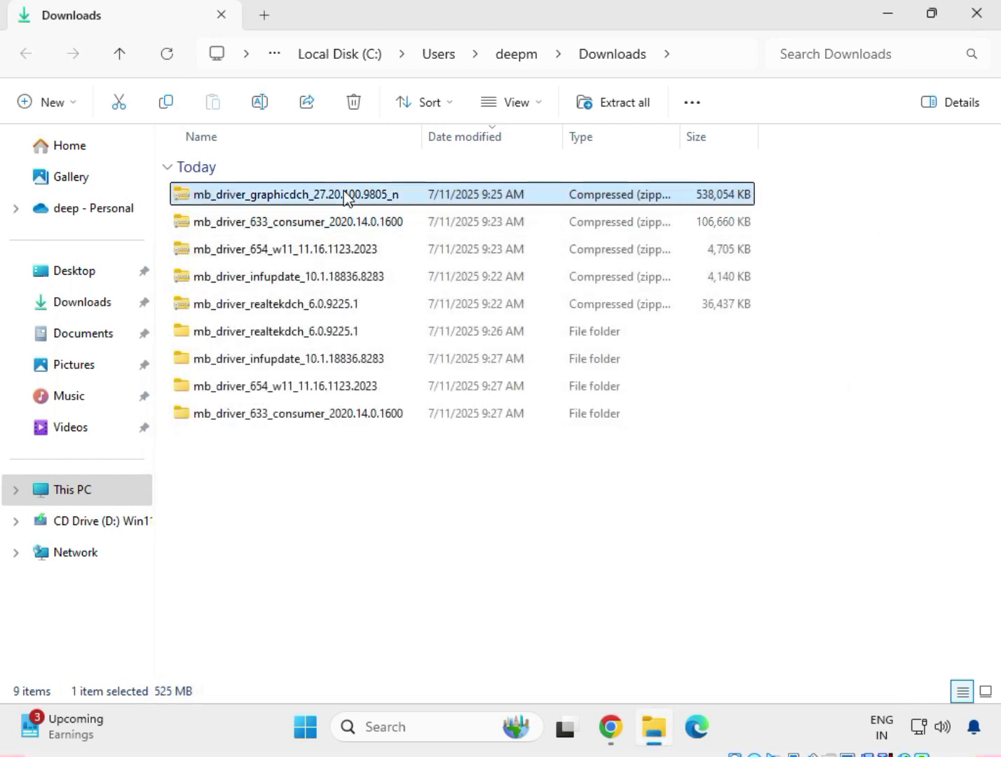
right_click(345, 198)
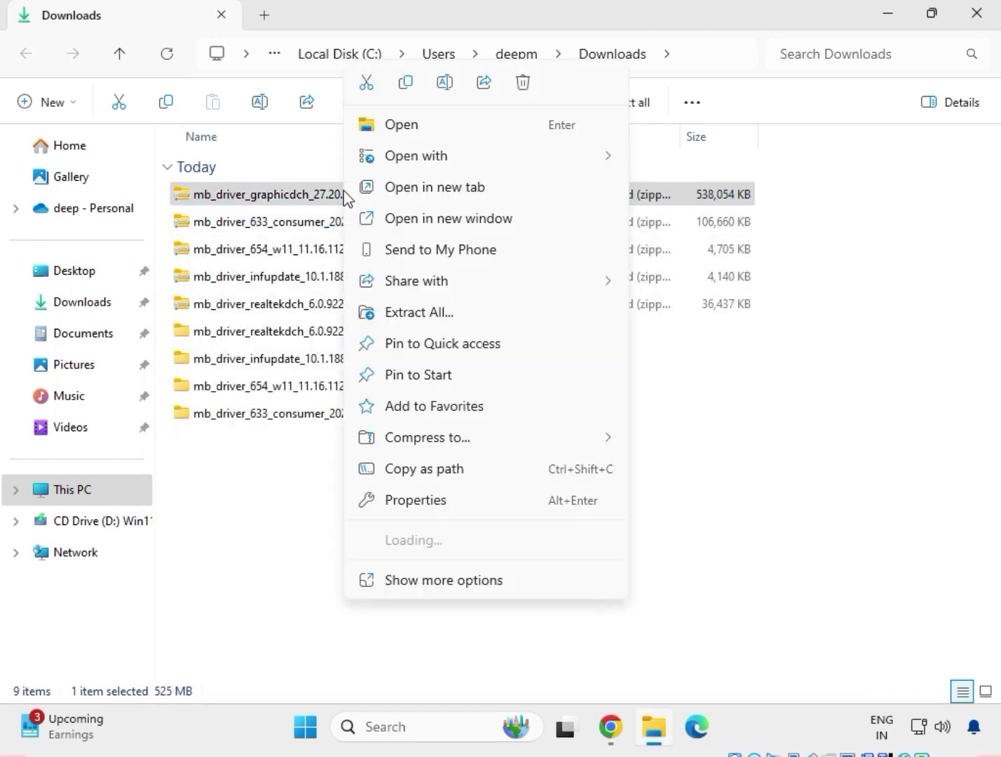
click(441, 316)
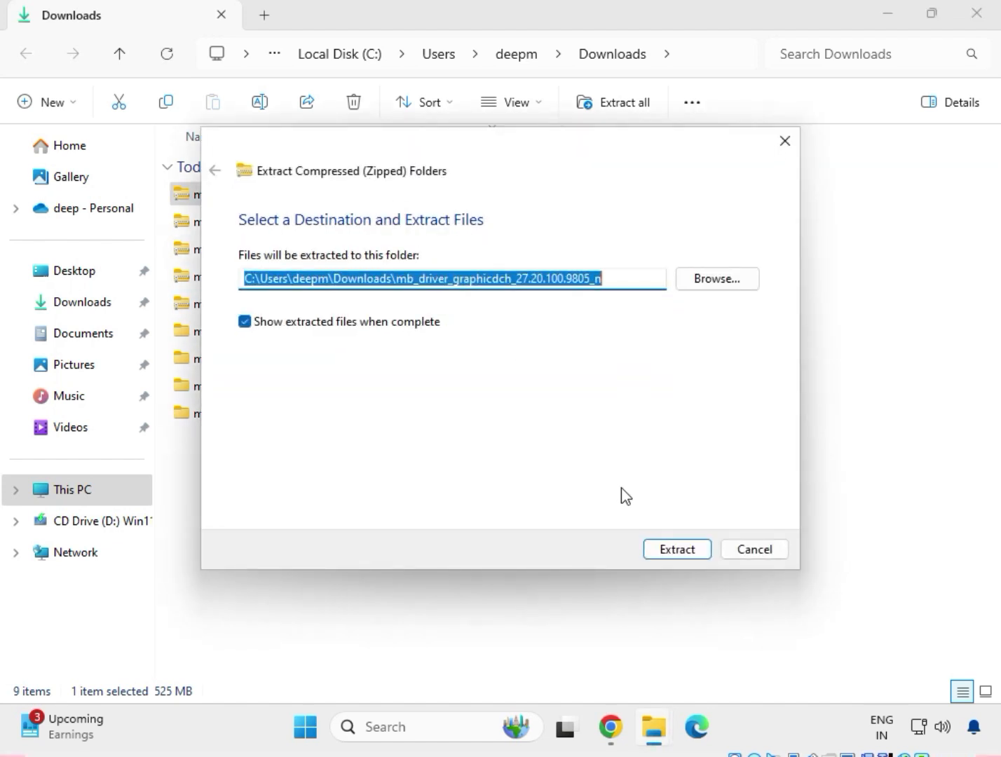
click(666, 551)
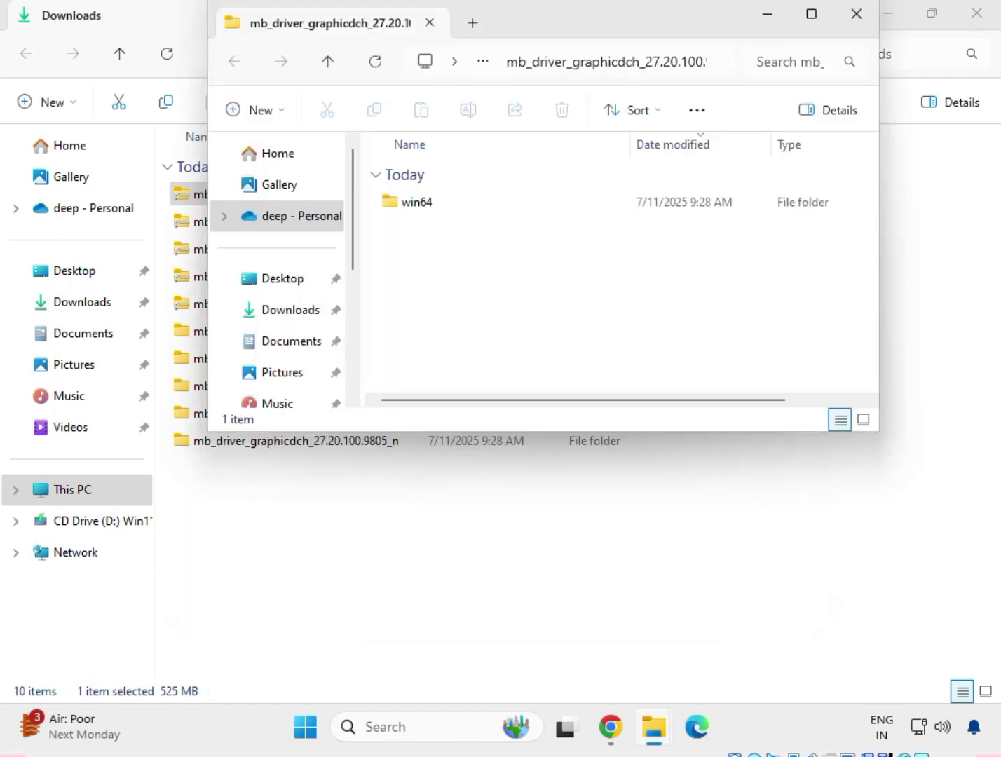
click(856, 14)
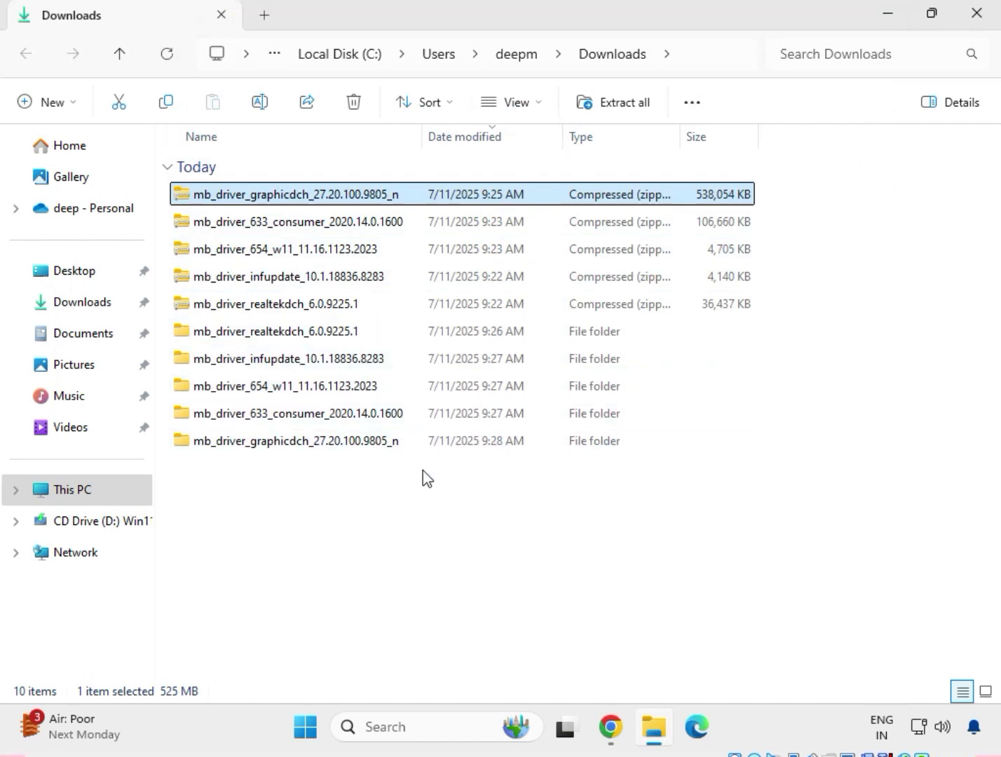
Delete the five compressed driver archives from Downloads, keeping the extracted folders
drag(421, 470, 322, 334)
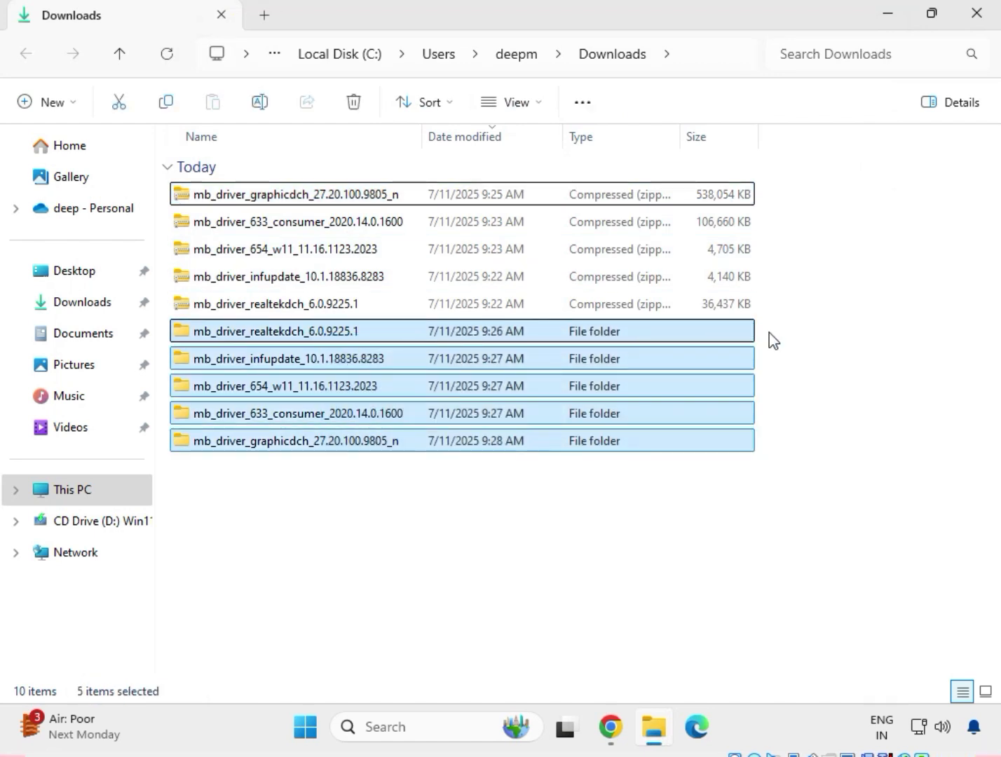
drag(781, 303, 406, 181)
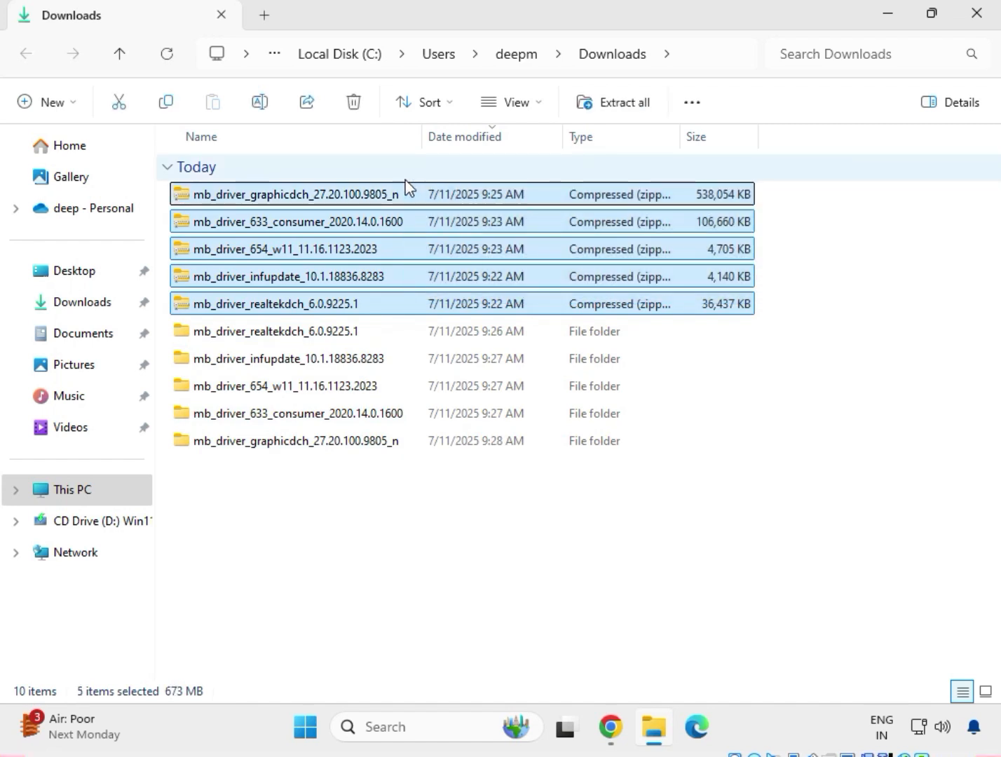
key(Delete)
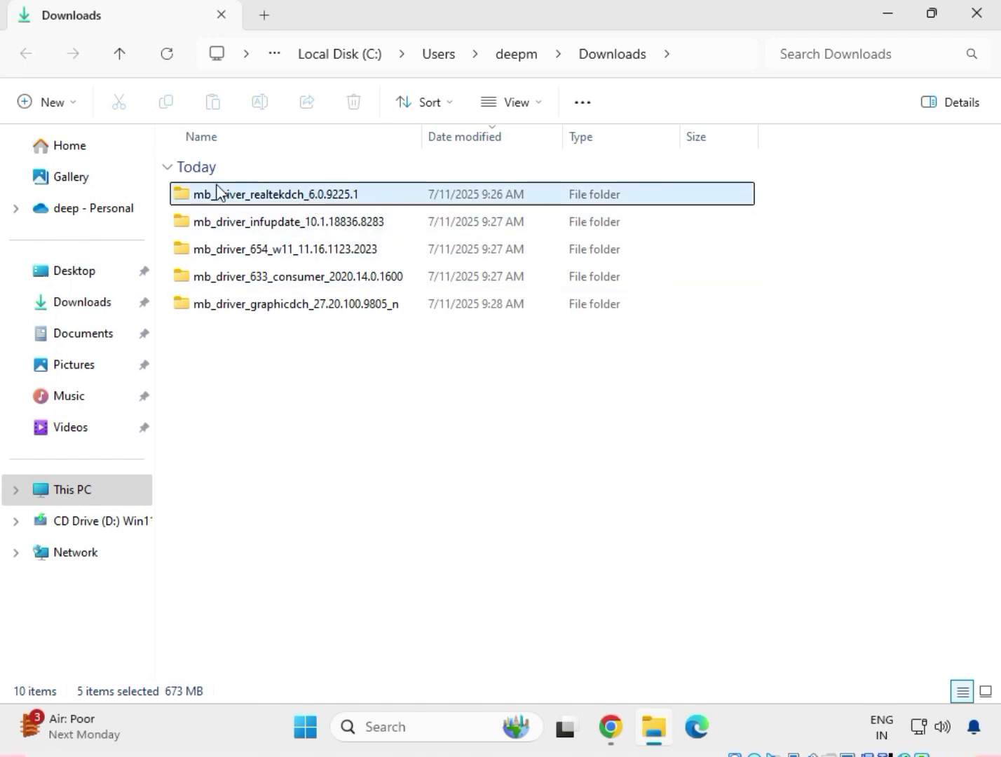
Open the driver subfolder inside mb_driver_realtekdch_6.0.9225.1, run its Setup application as administrator and allow it to start
double_click(252, 199)
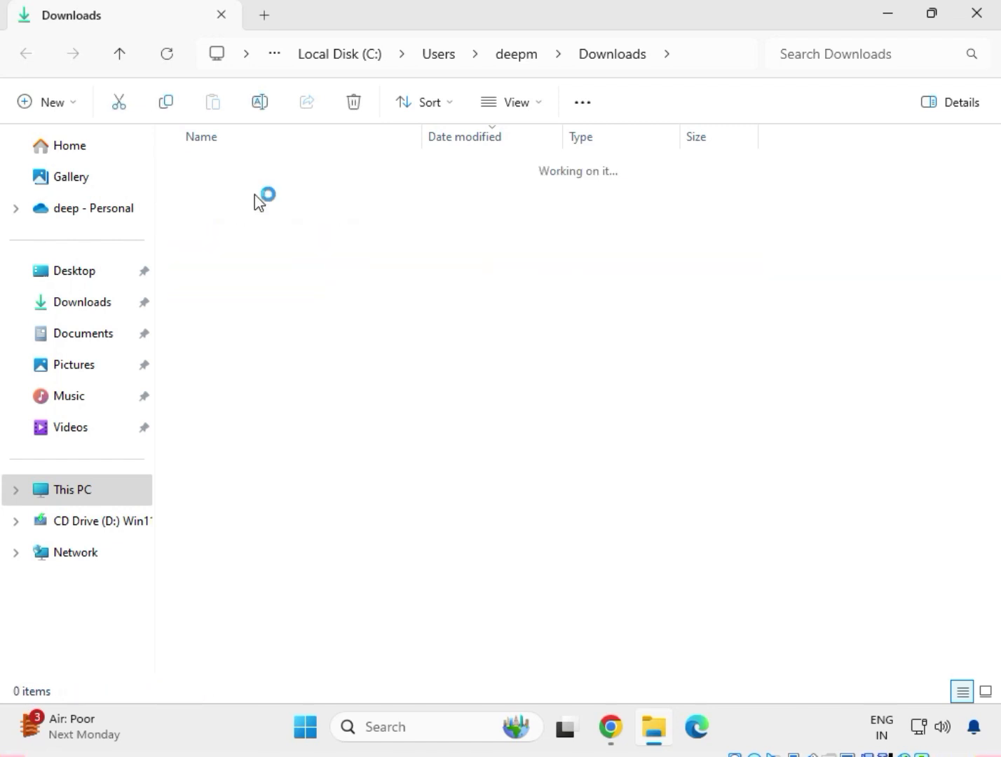
double_click(255, 195)
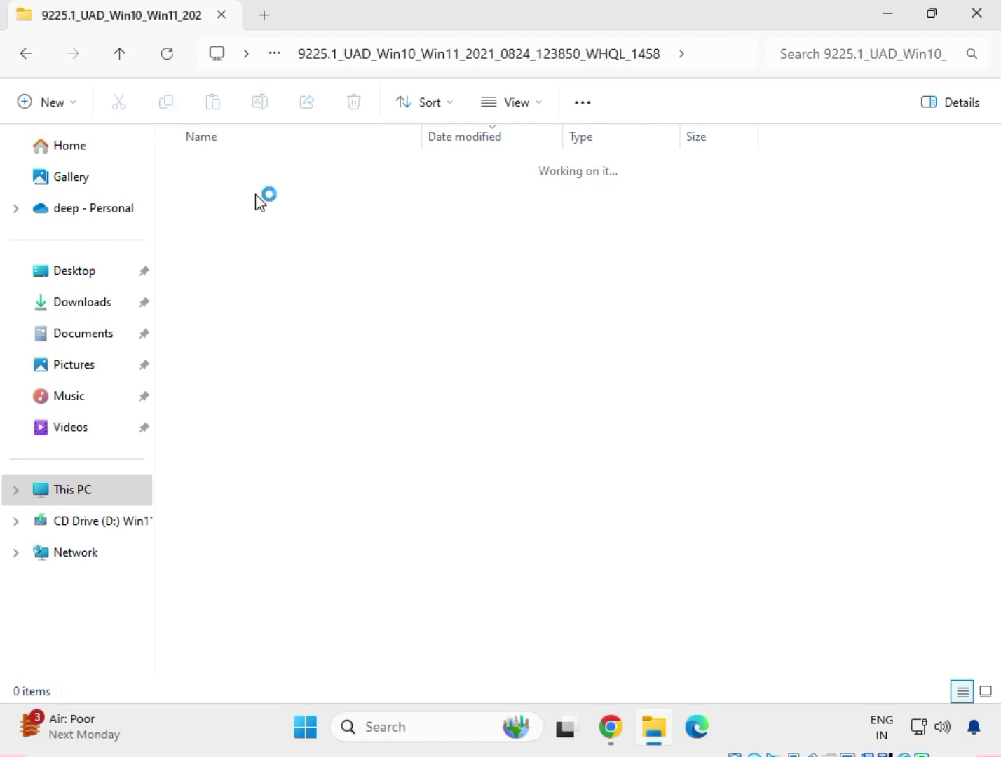
scroll(301, 484, down, 4)
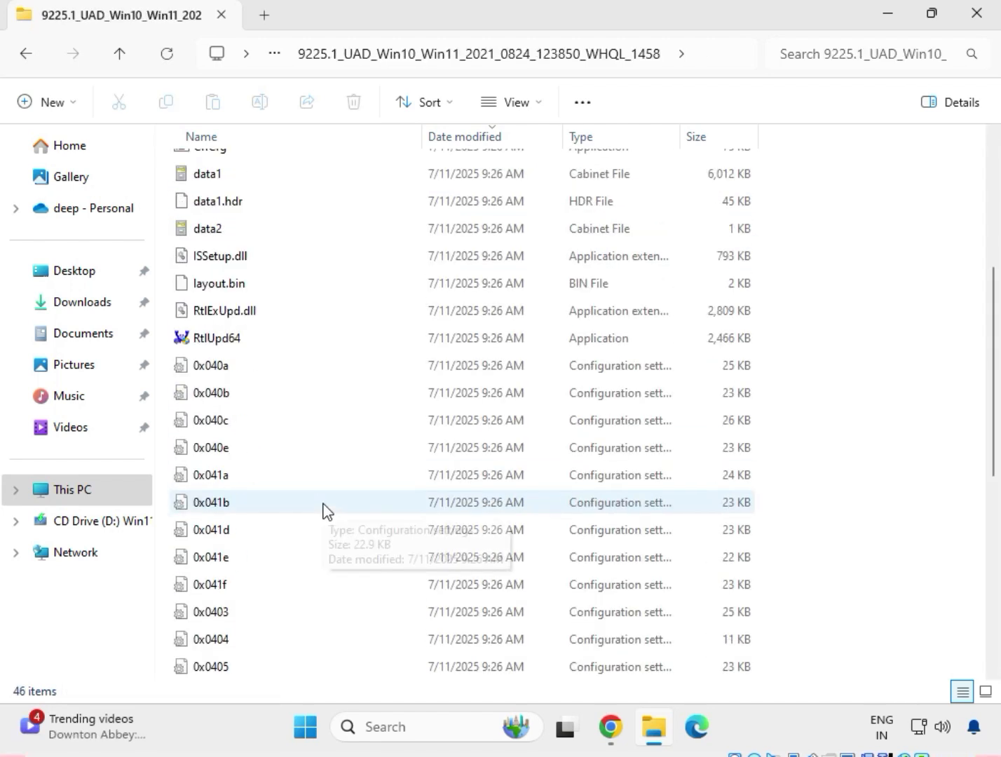
scroll(326, 525, up, 4)
click(228, 199)
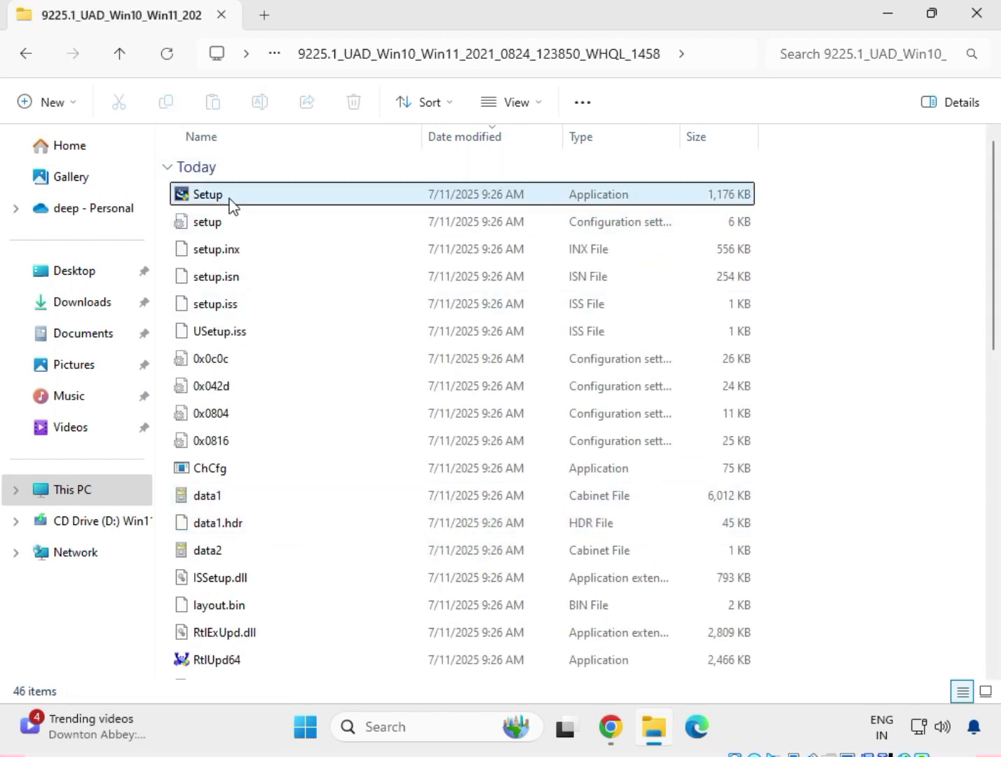
right_click(231, 203)
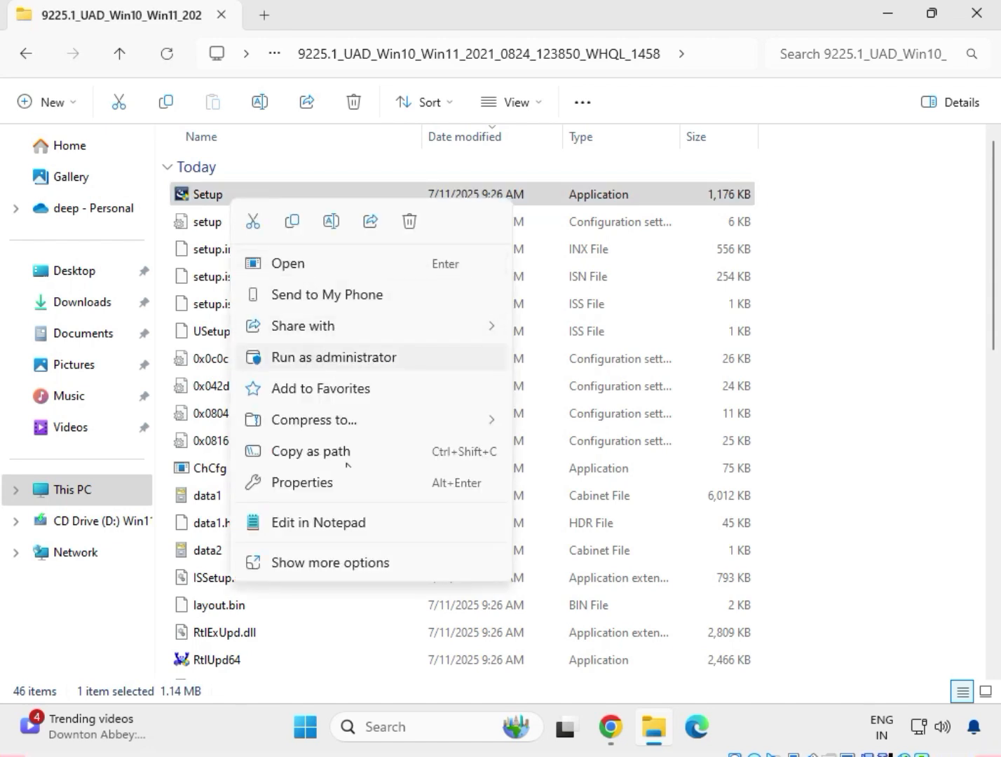
click(332, 564)
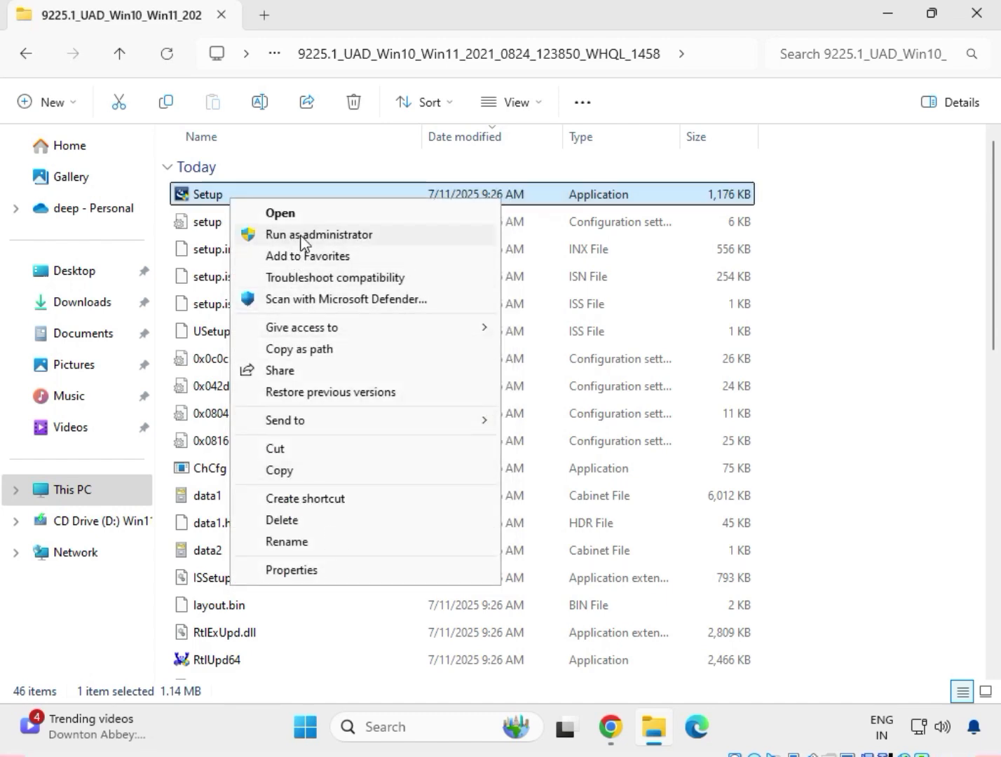
click(308, 235)
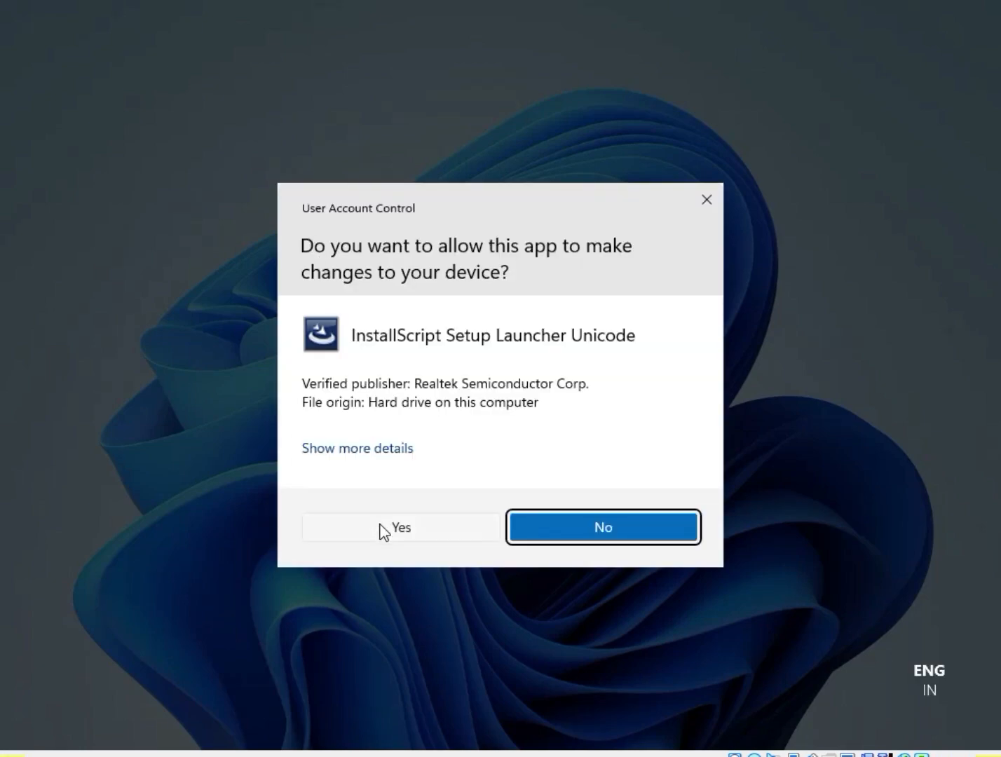
click(381, 527)
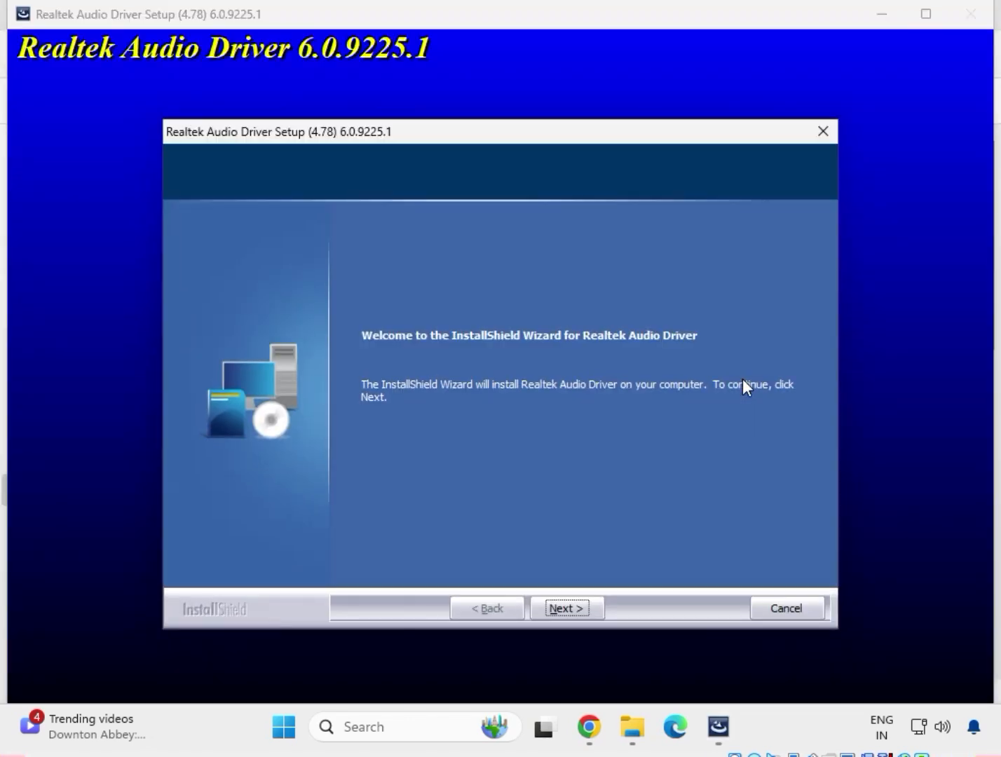
Install the Realtek Audio Driver, finish with the option to restart the computer later, and return to the Downloads folder
click(563, 609)
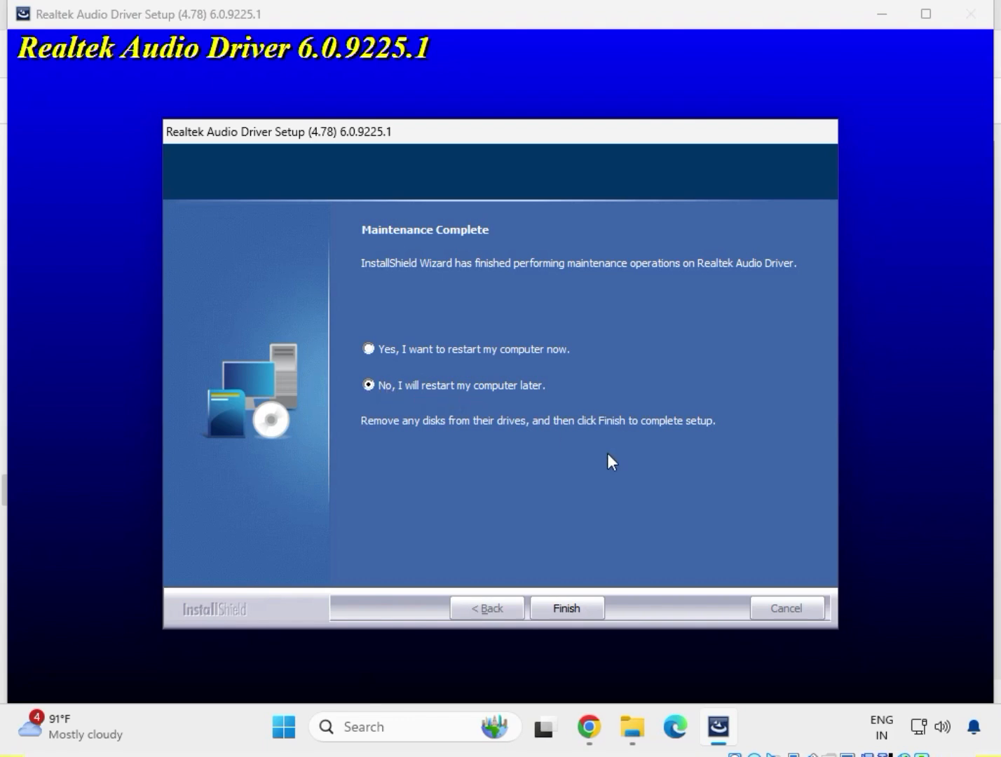
click(572, 605)
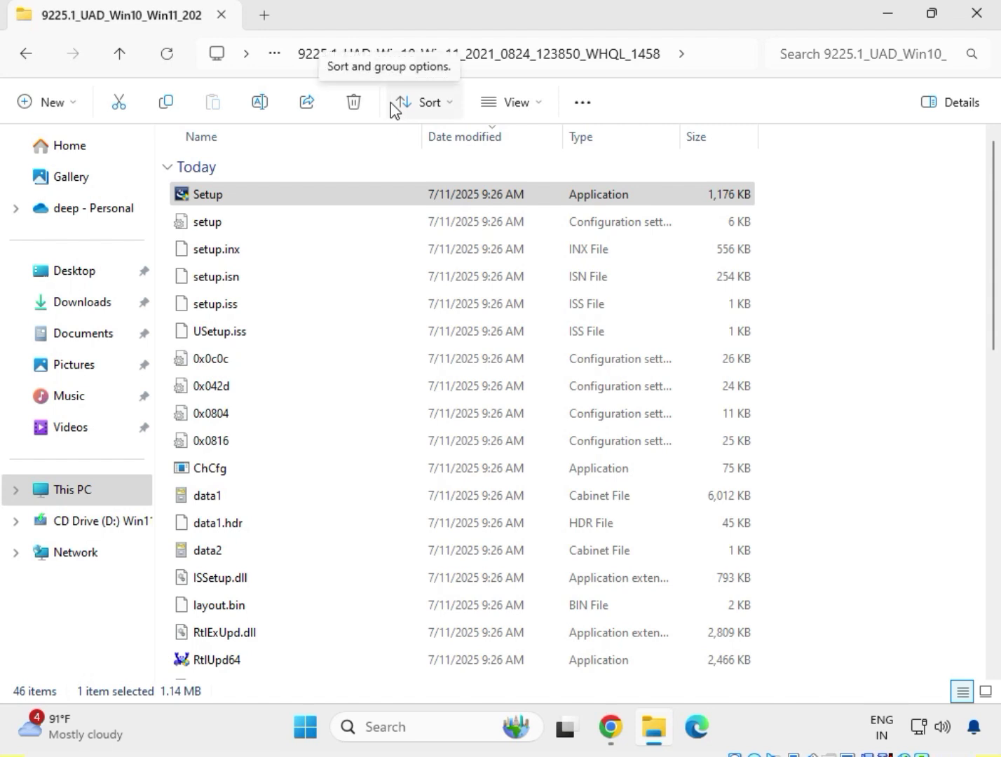
click(19, 61)
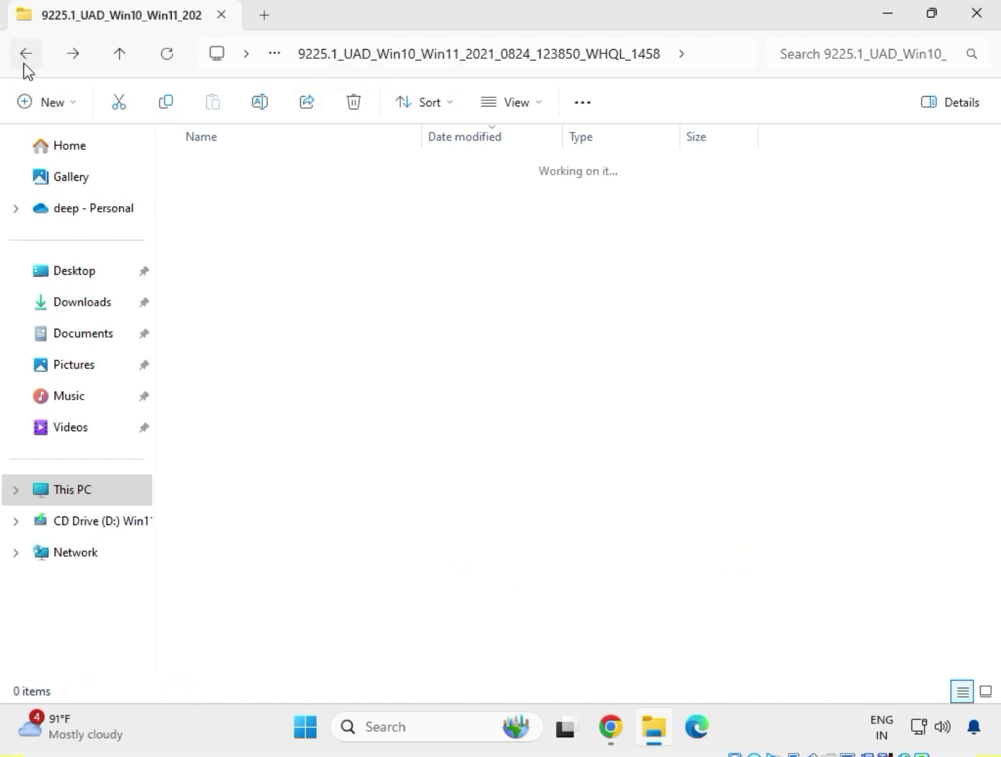
click(20, 58)
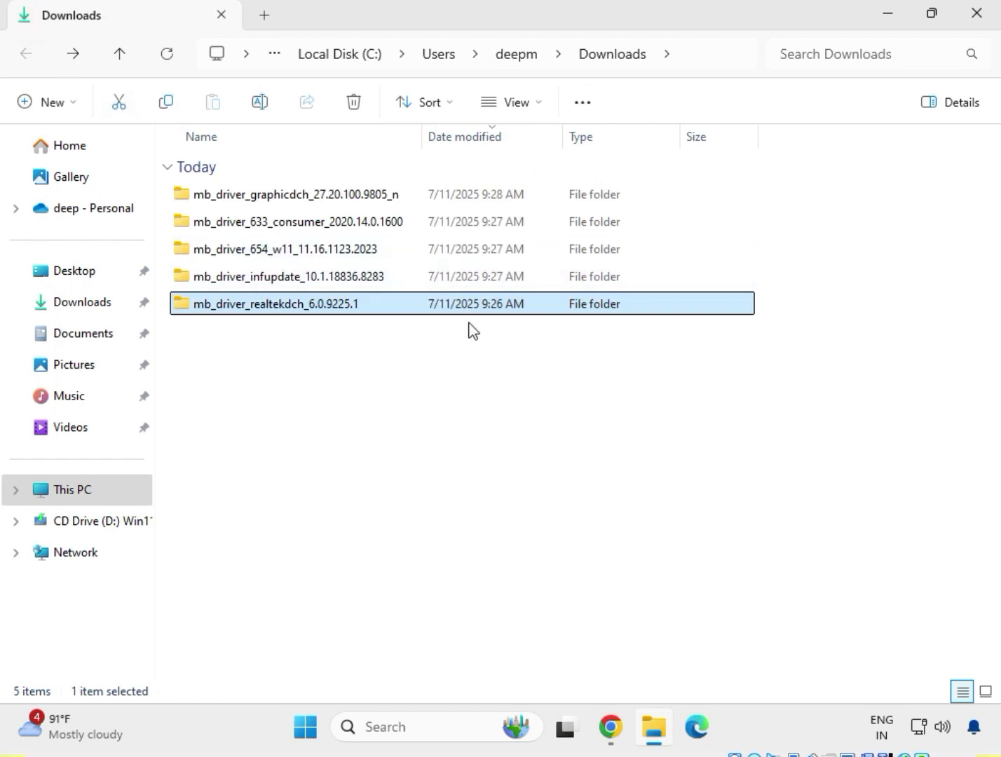
Open the Chipset-10.1.18836.8283-Public-MUP subfolder inside mb_driver_infupdate_10.1.18836.8283, run SetupChipset as administrator and allow it to start
double_click(268, 280)
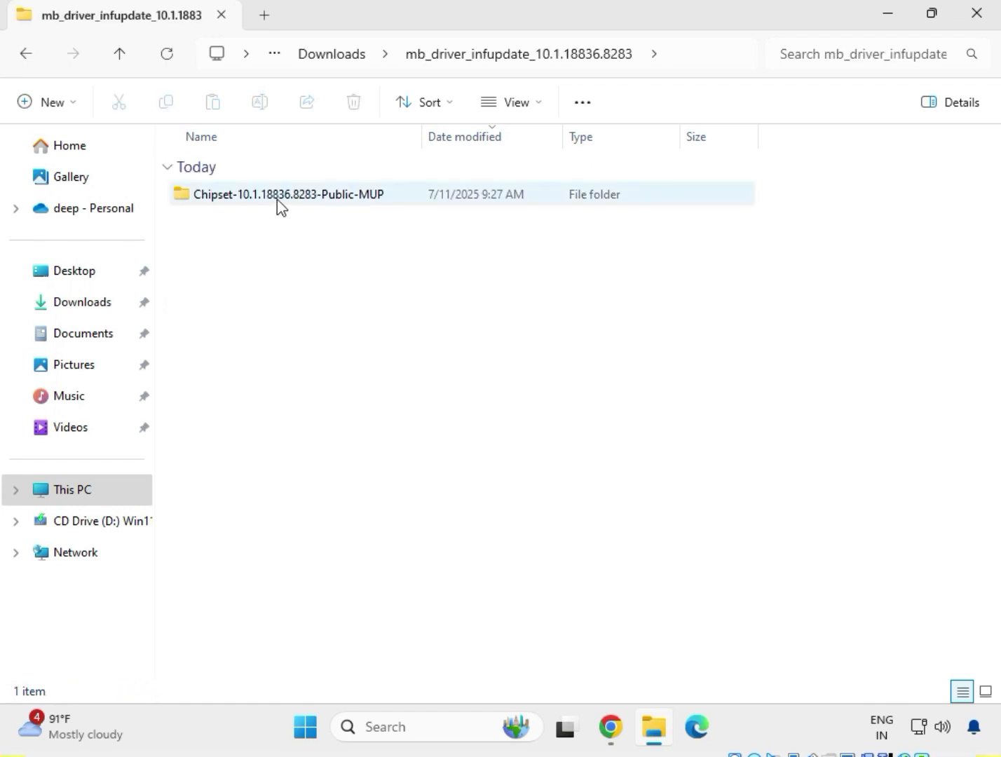
click(277, 199)
right_click(291, 217)
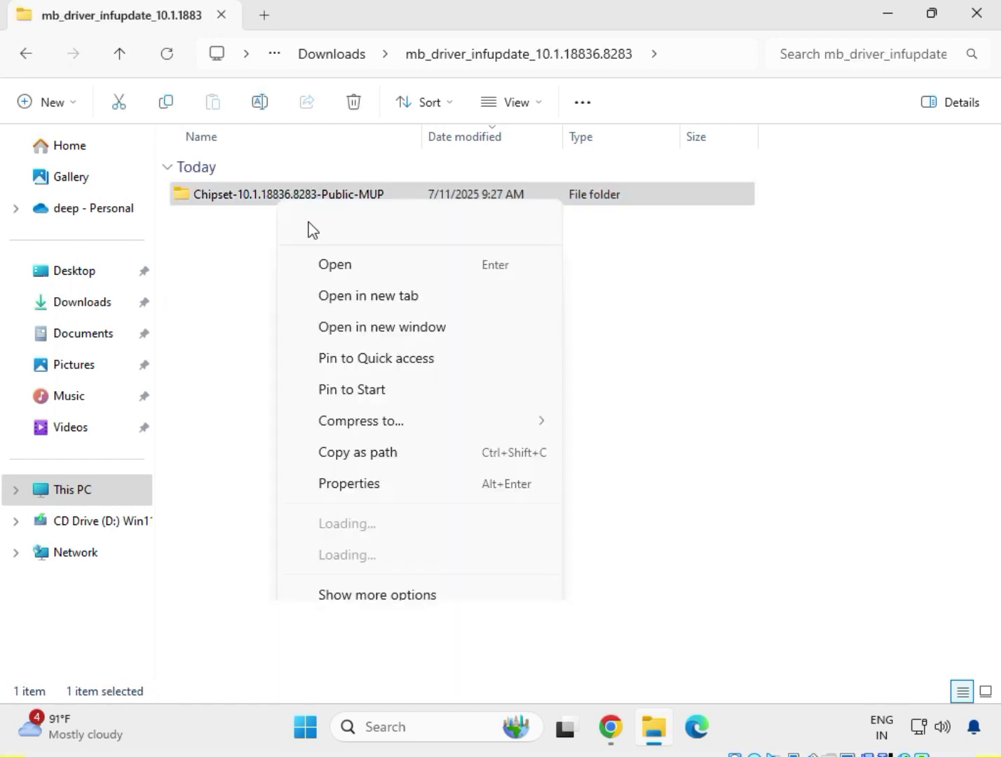
click(332, 263)
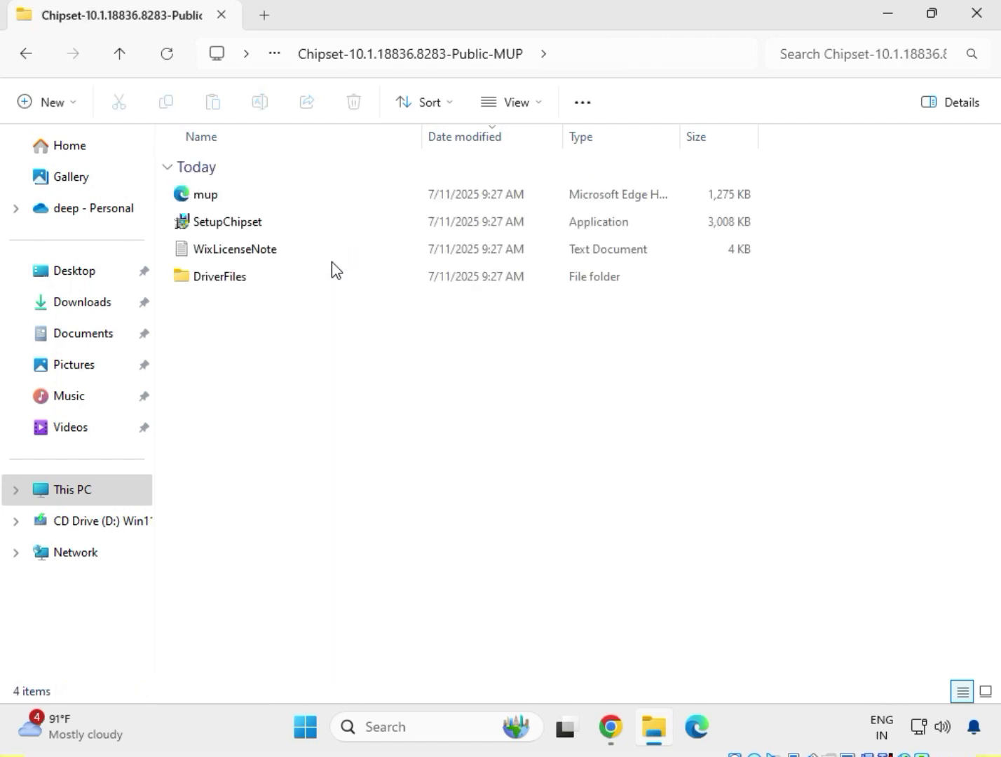
click(233, 230)
right_click(233, 229)
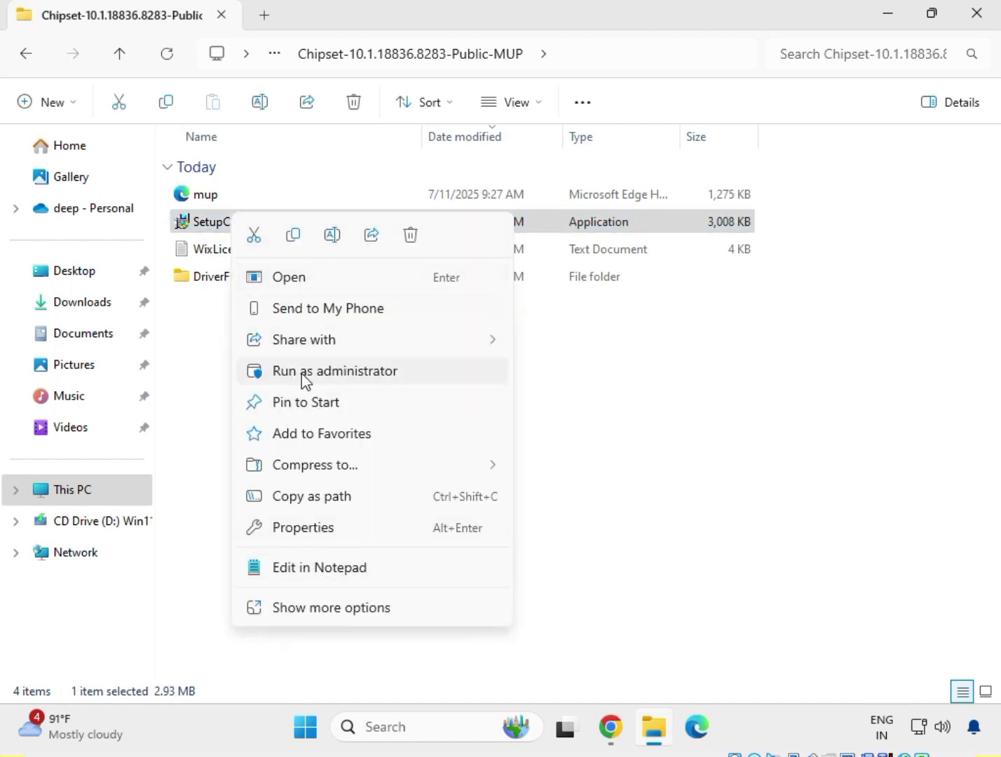
click(340, 609)
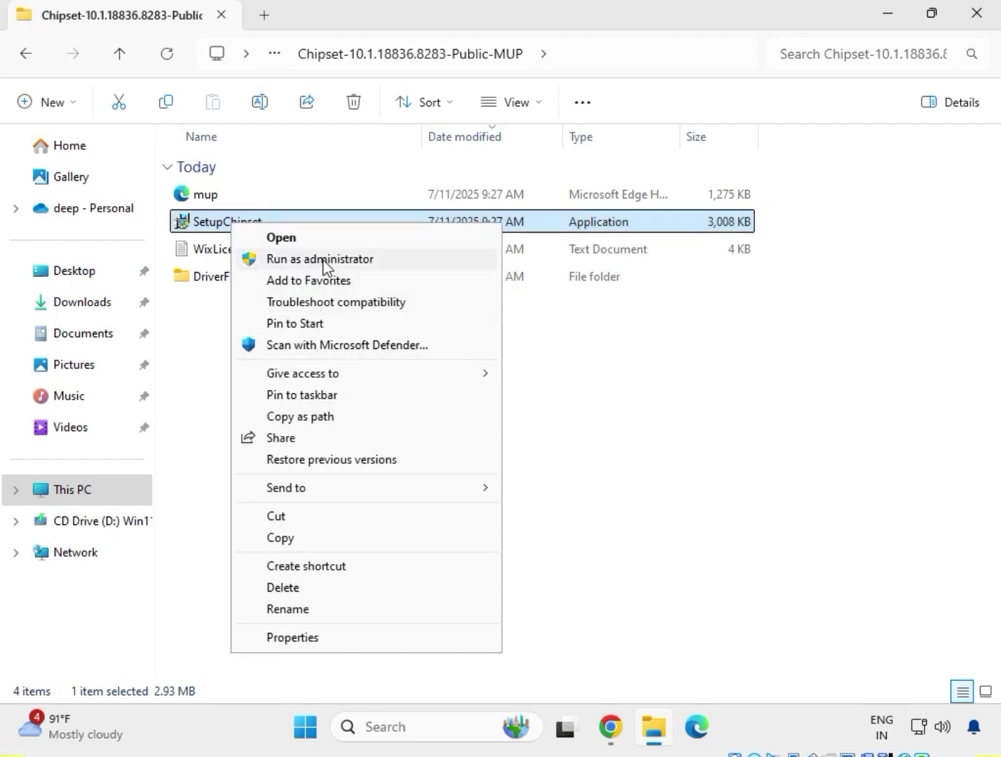
click(325, 259)
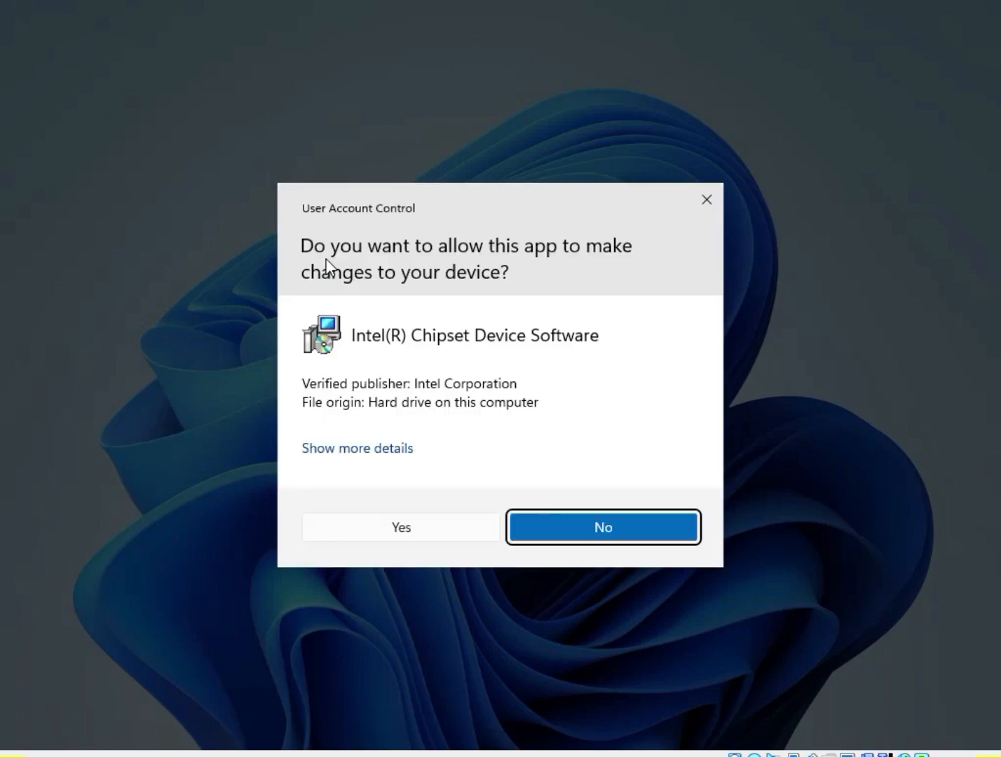
click(401, 527)
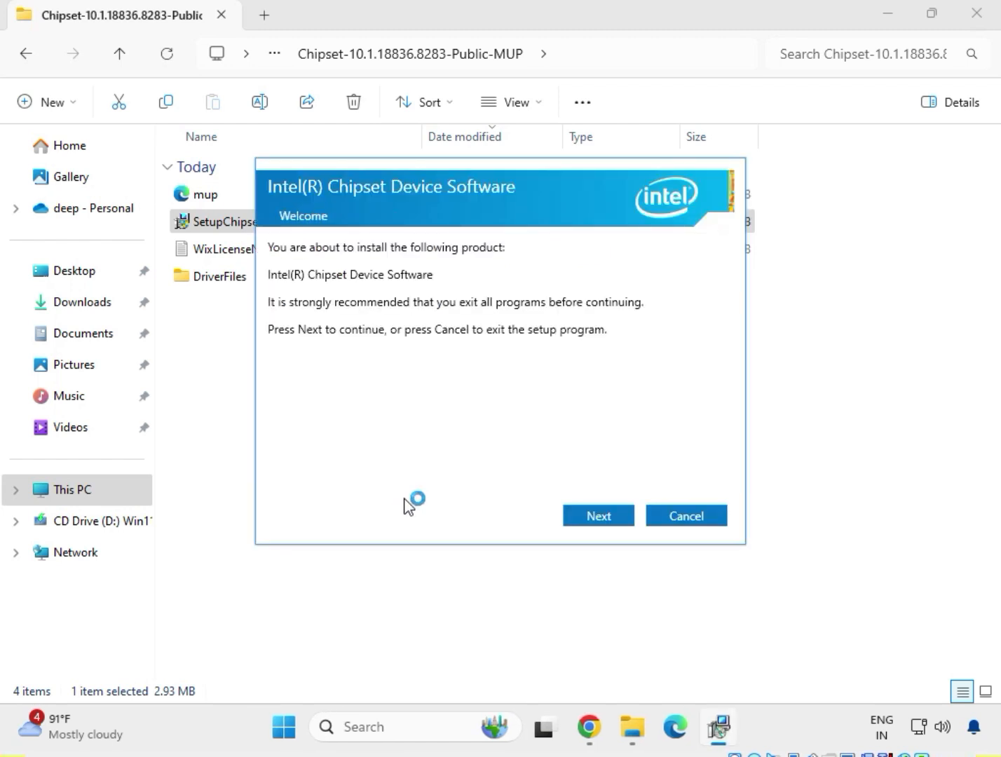
Accept the license agreement, install the Intel Chipset Device Software and return to the Downloads folder
click(586, 519)
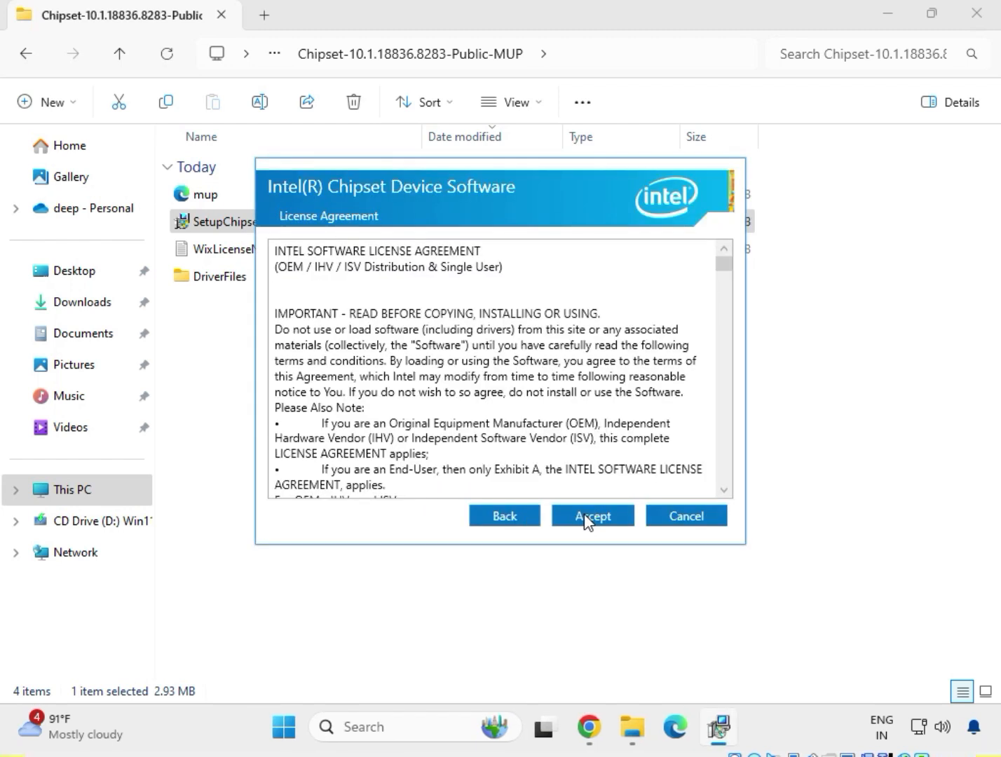
click(587, 518)
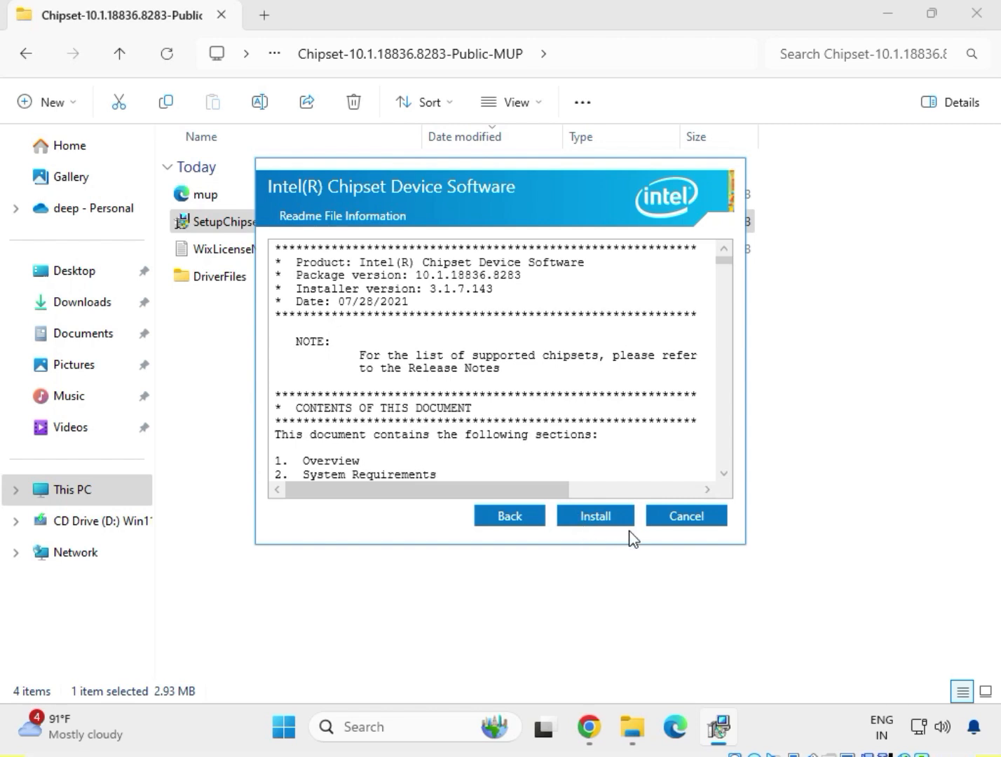
click(595, 517)
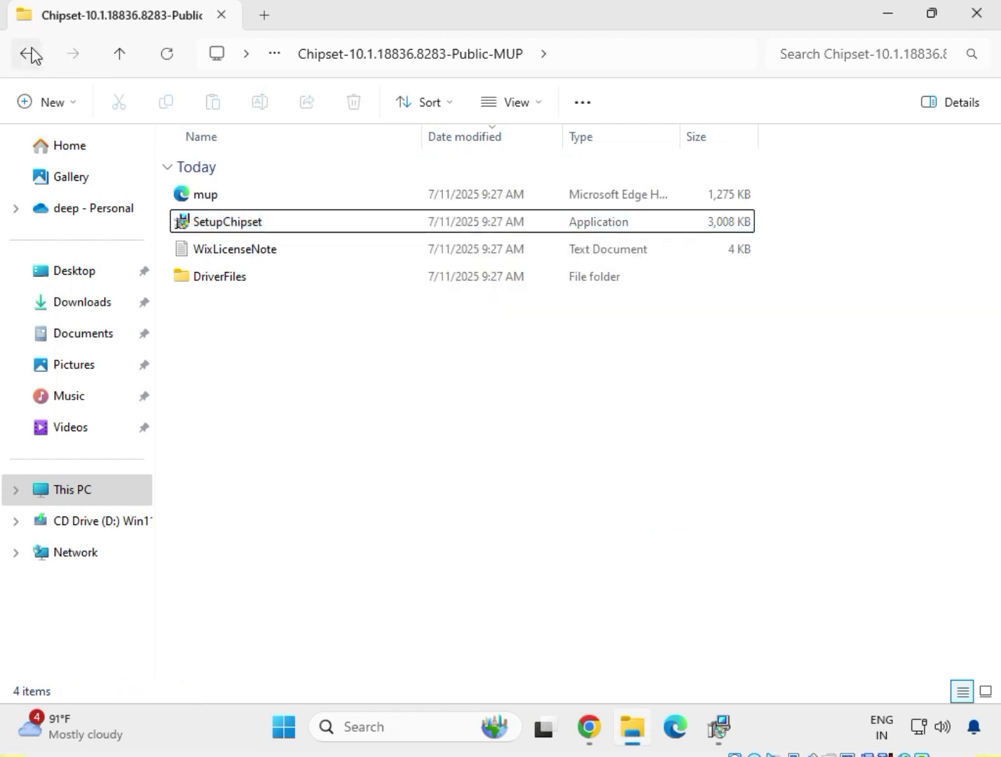
click(28, 54)
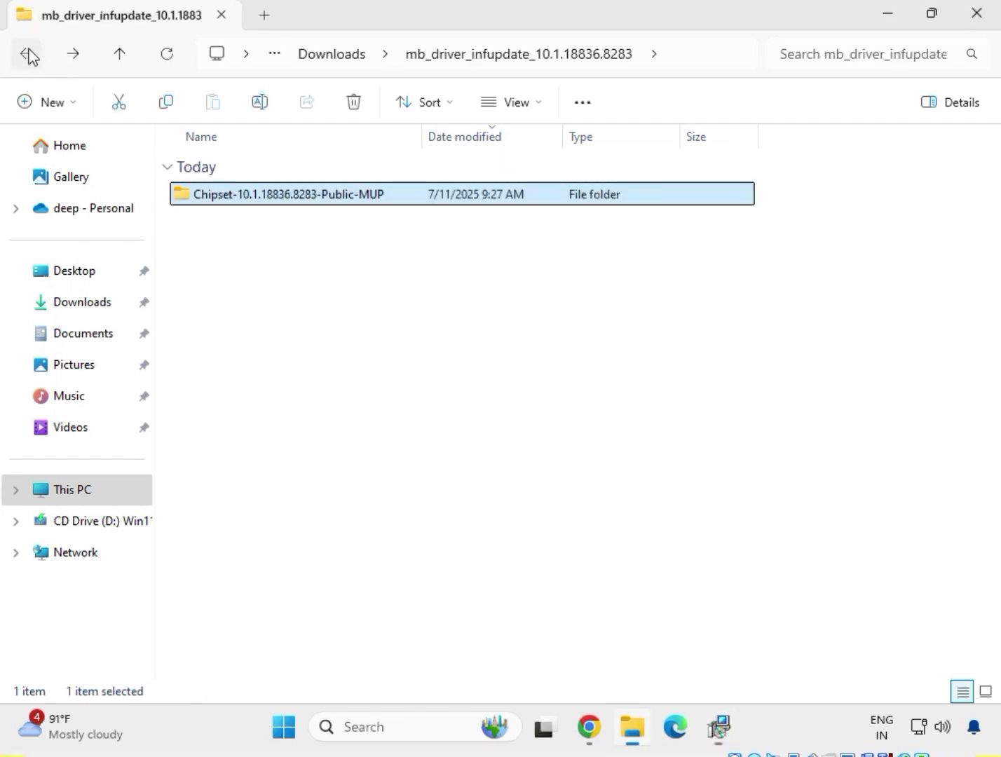
click(28, 55)
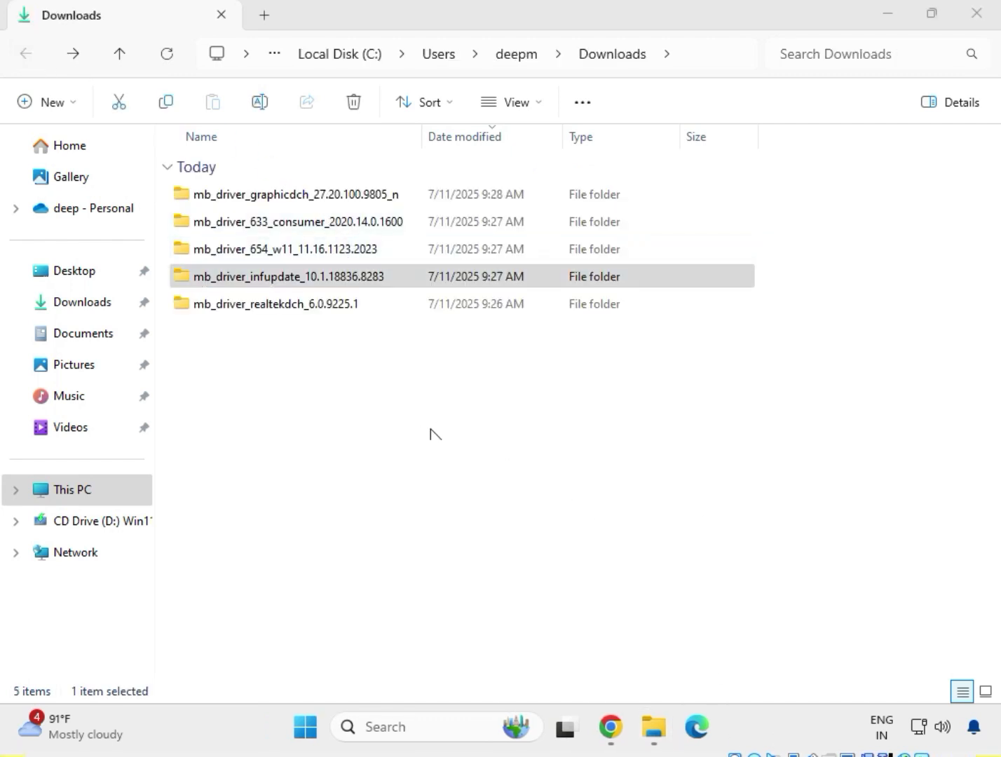
Install the Realtek LAN driver by running the application in mb_driver_654_w11_11.16.1123.2023 as administrator, allowing its changes, and return to the Downloads folder
click(280, 249)
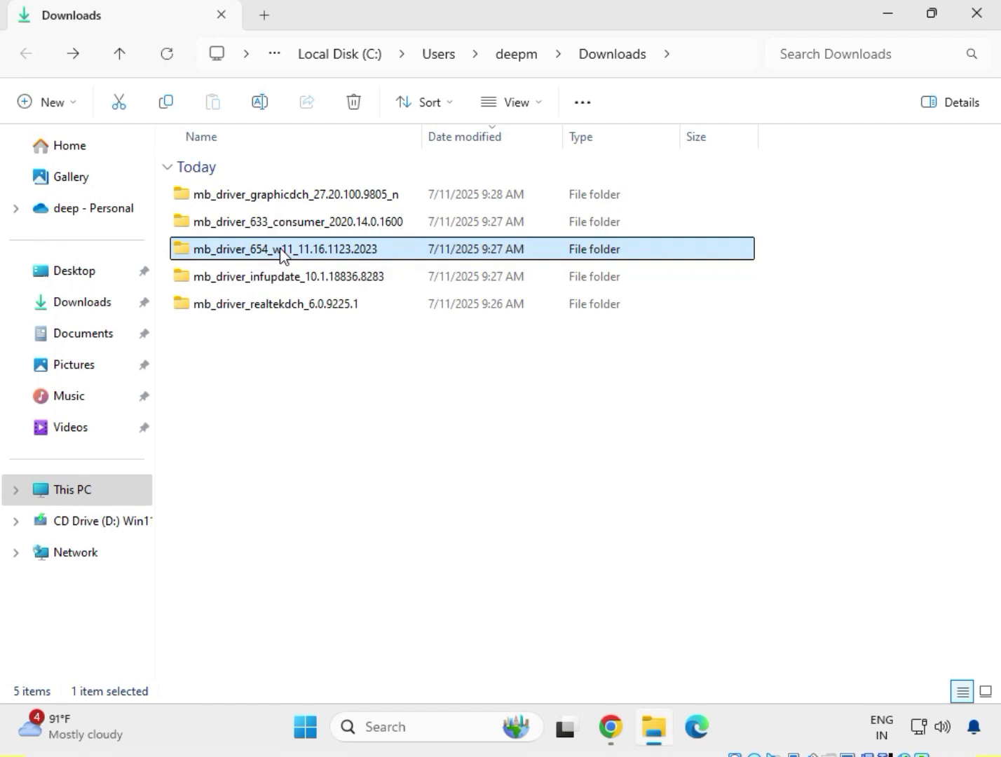
right_click(280, 249)
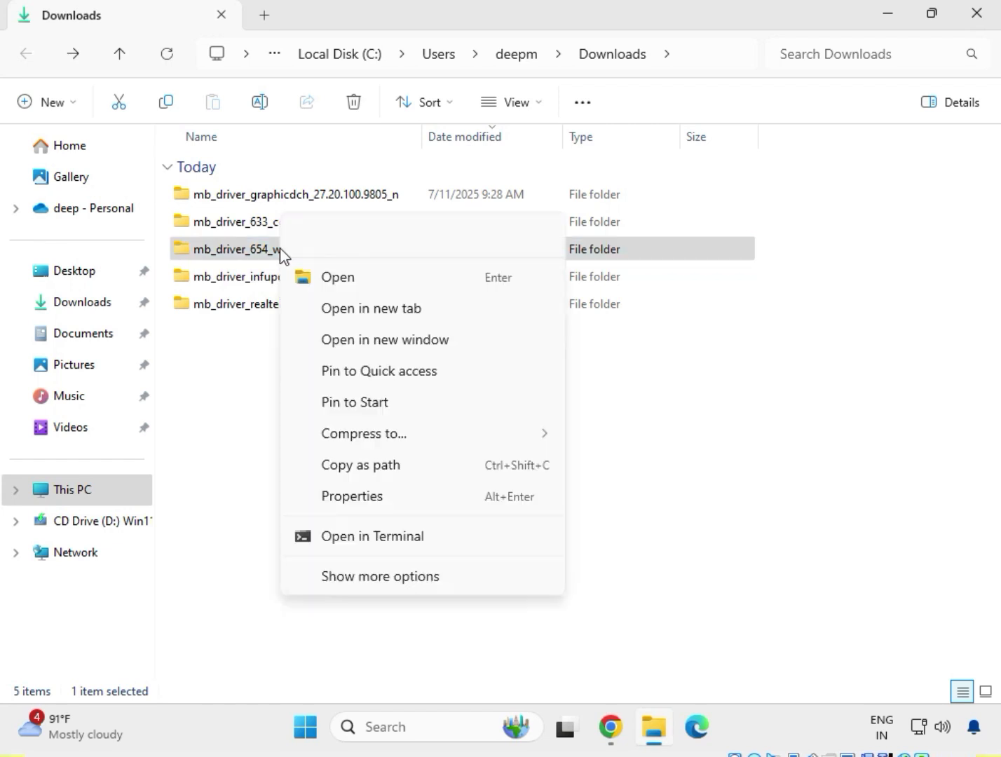
click(324, 278)
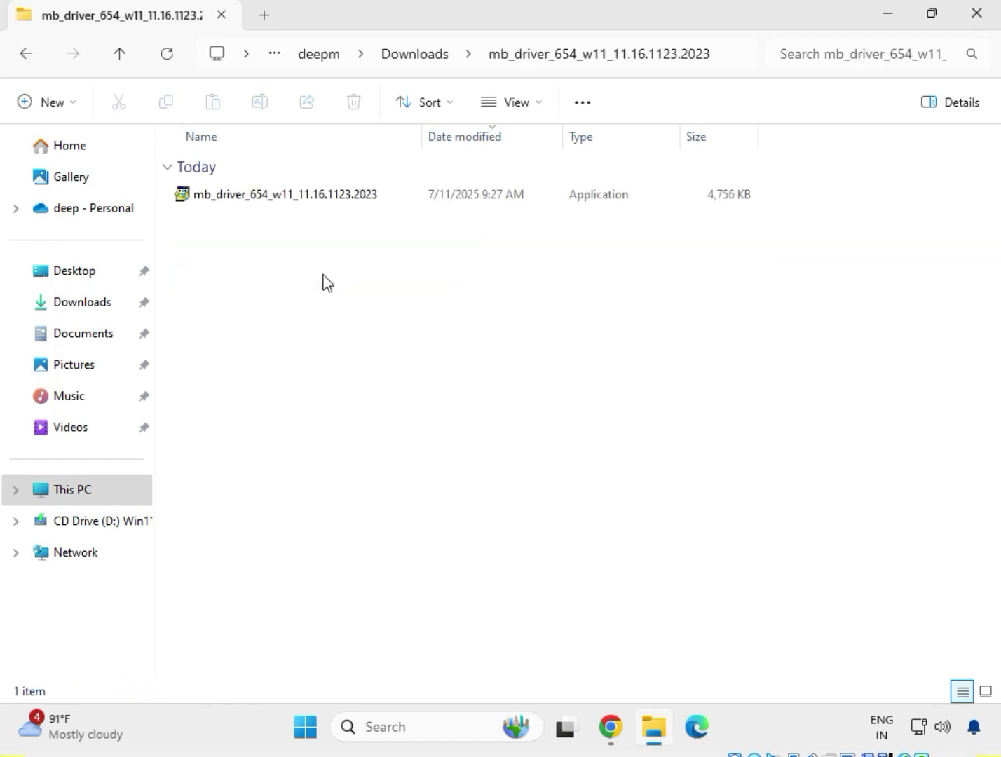
click(274, 202)
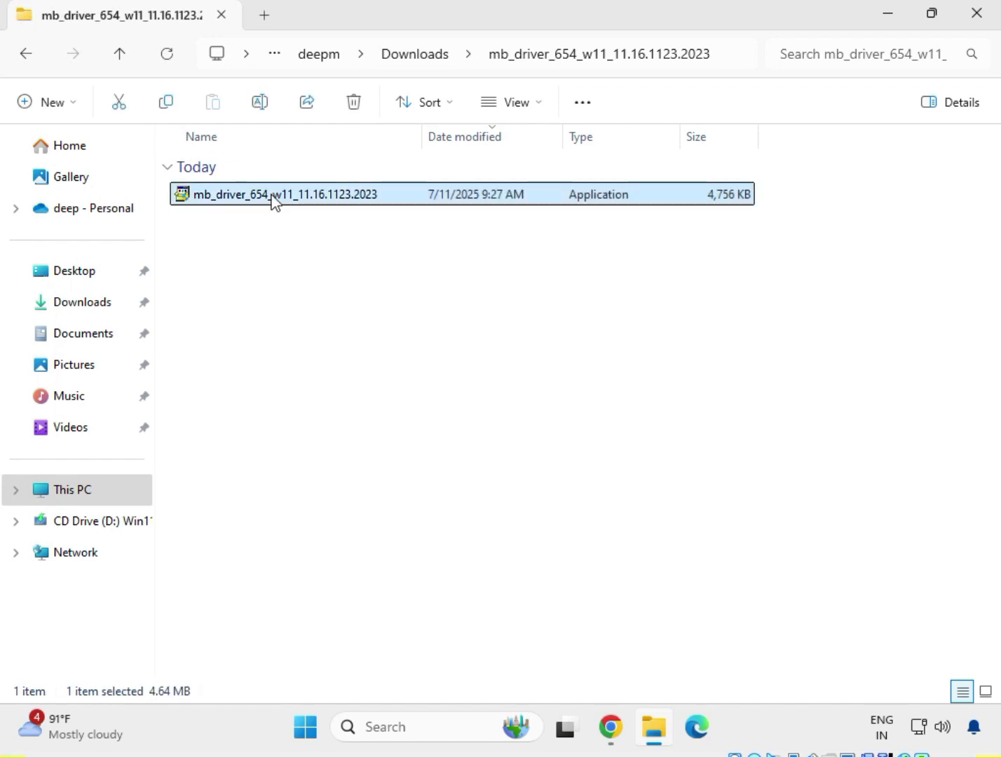
right_click(274, 202)
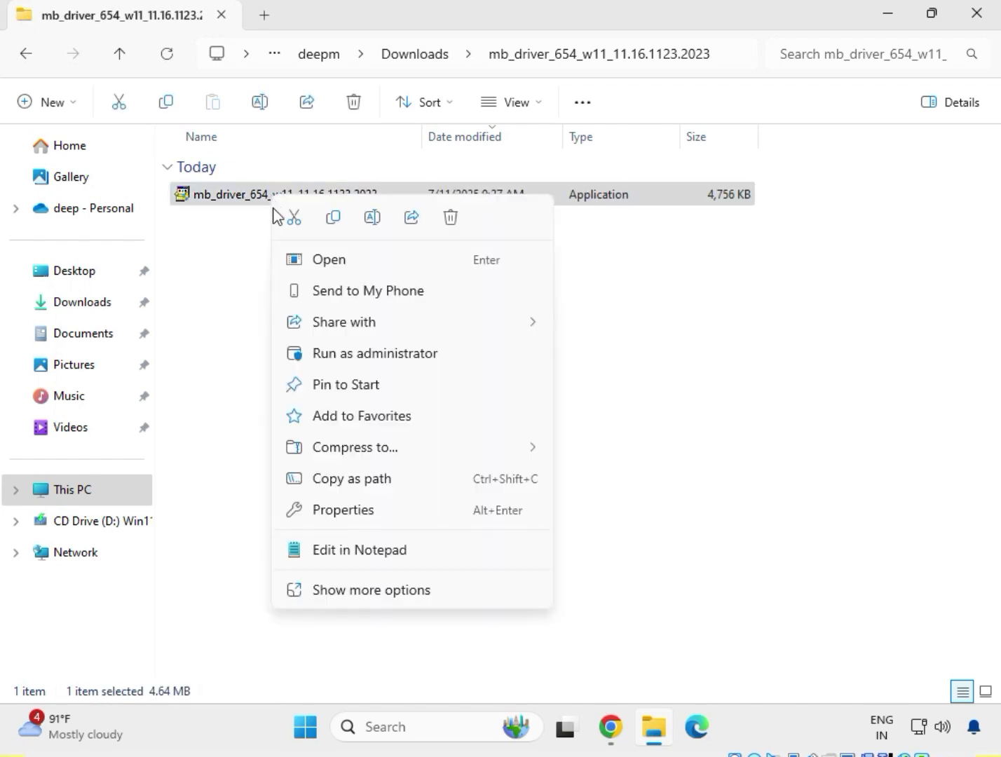
click(376, 592)
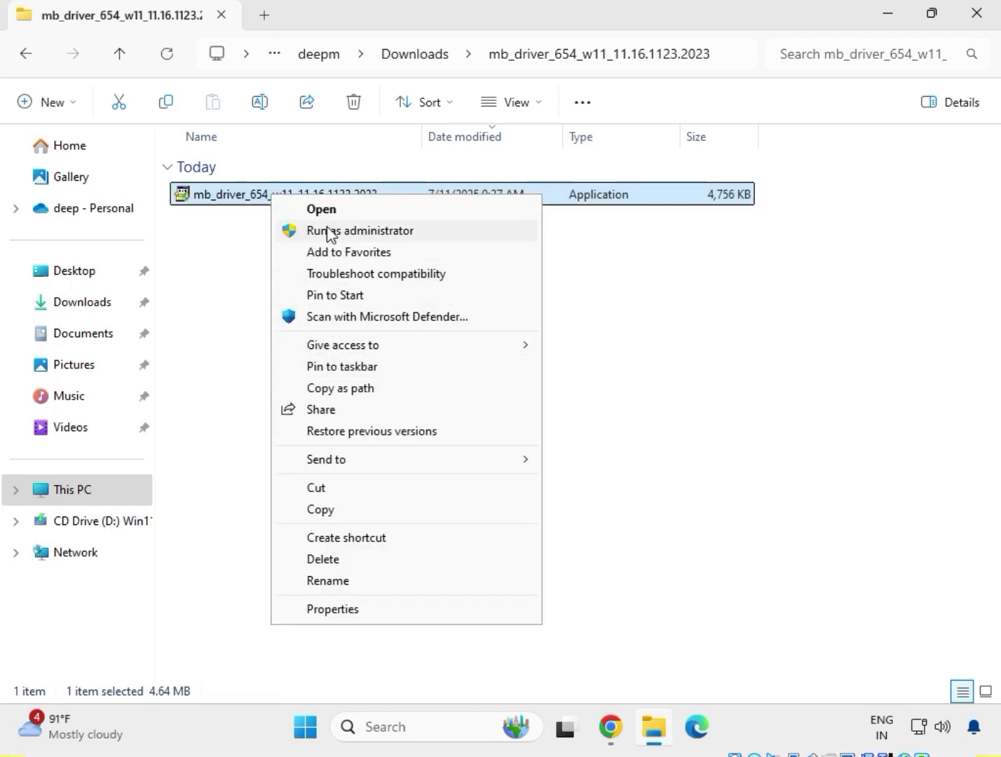
click(327, 232)
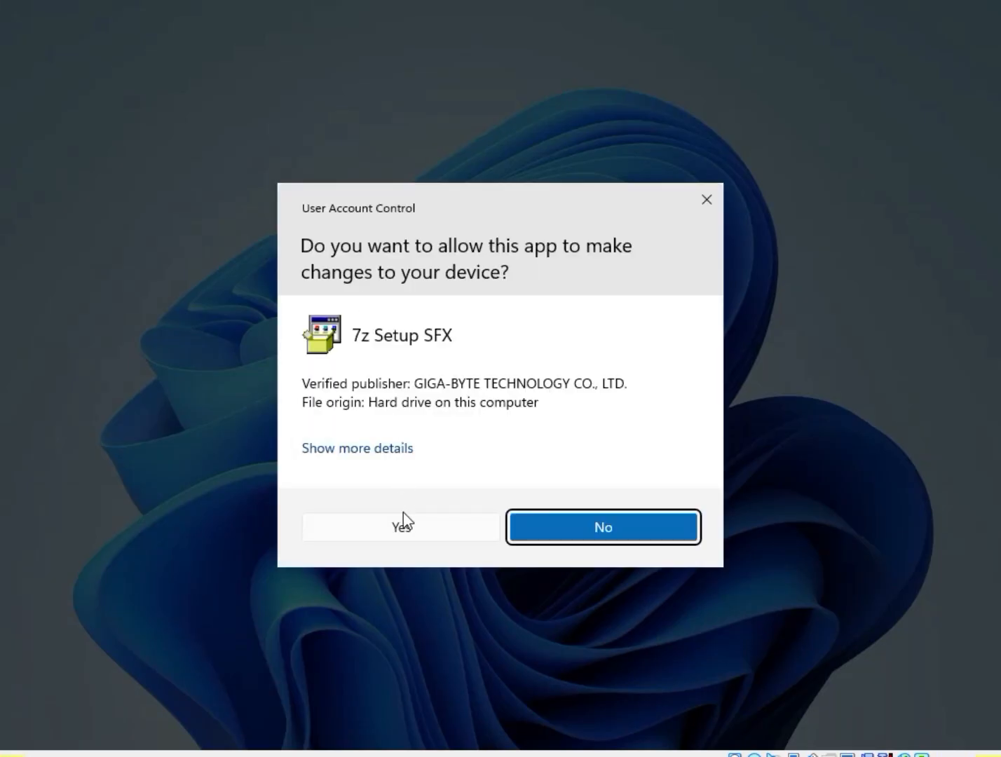
click(403, 523)
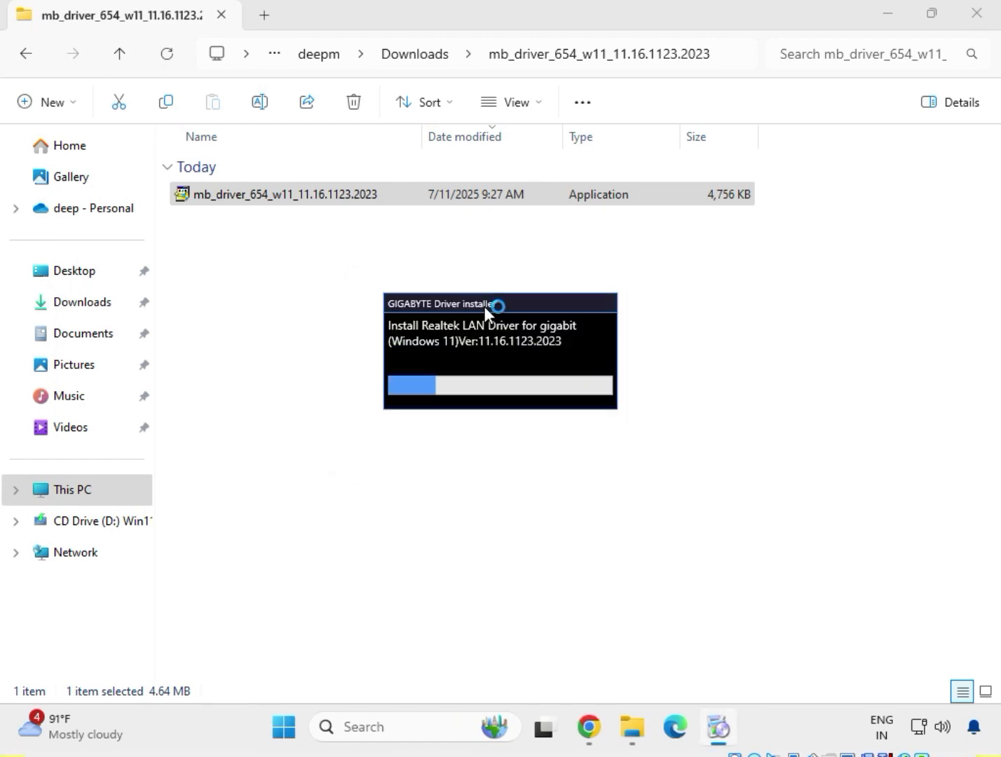
drag(485, 306, 417, 228)
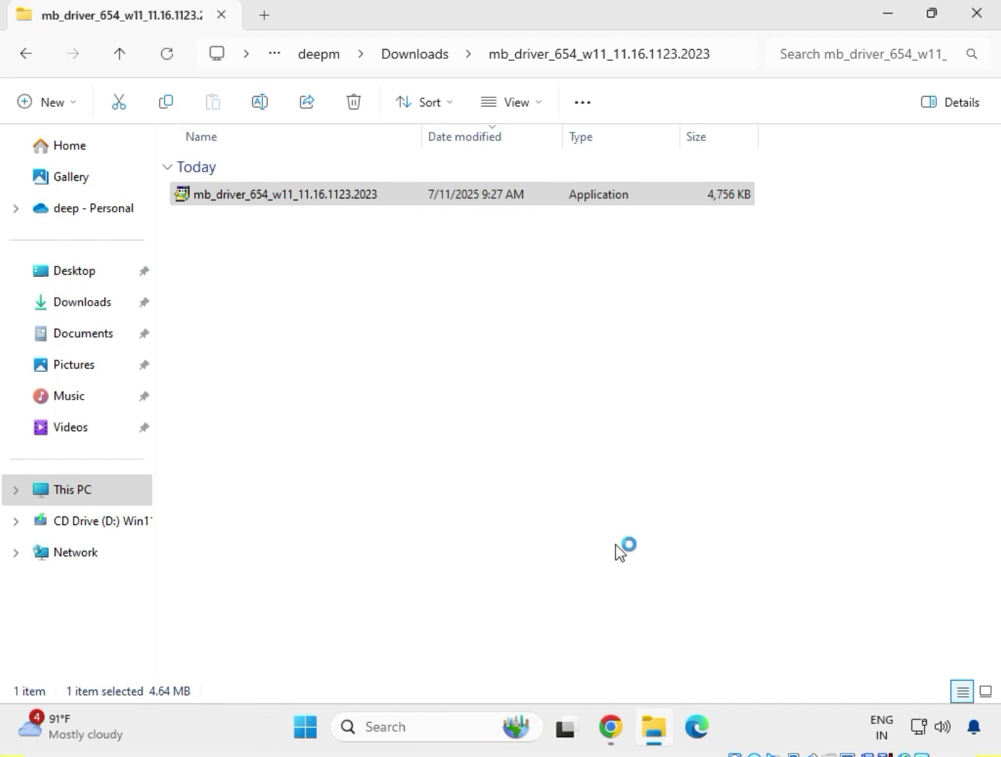
click(23, 58)
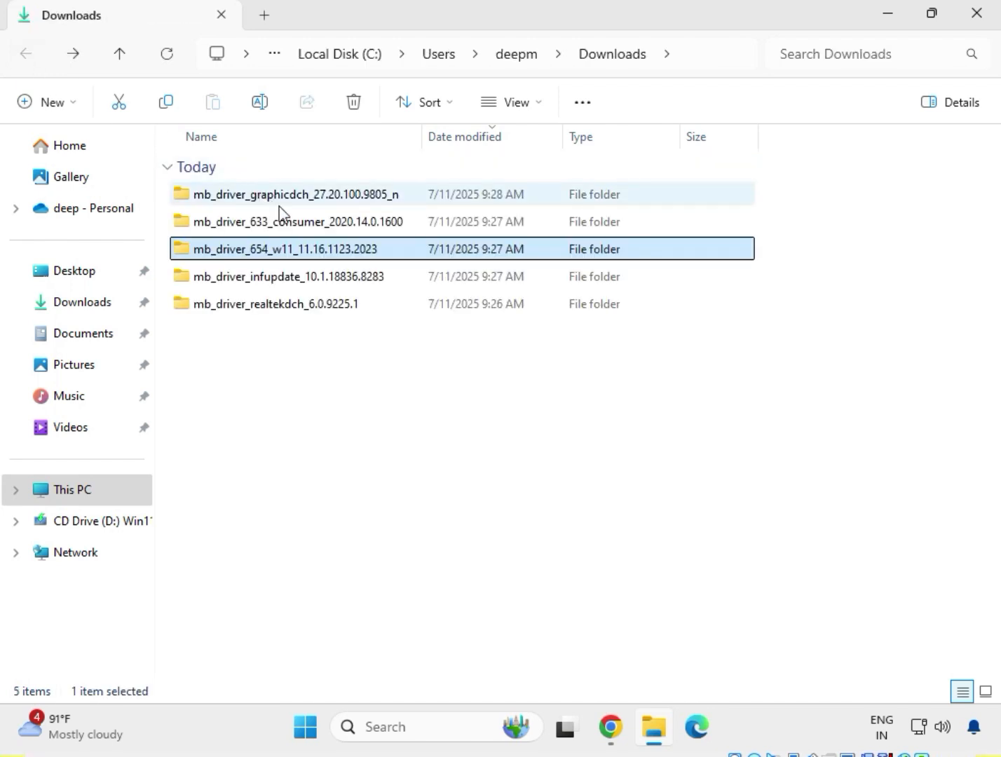
Try to install Intel Management Engine Components by running the application in mb_driver_633_consumer_2020.14.0.1600 as administrator, close its setup and return to Downloads
click(301, 223)
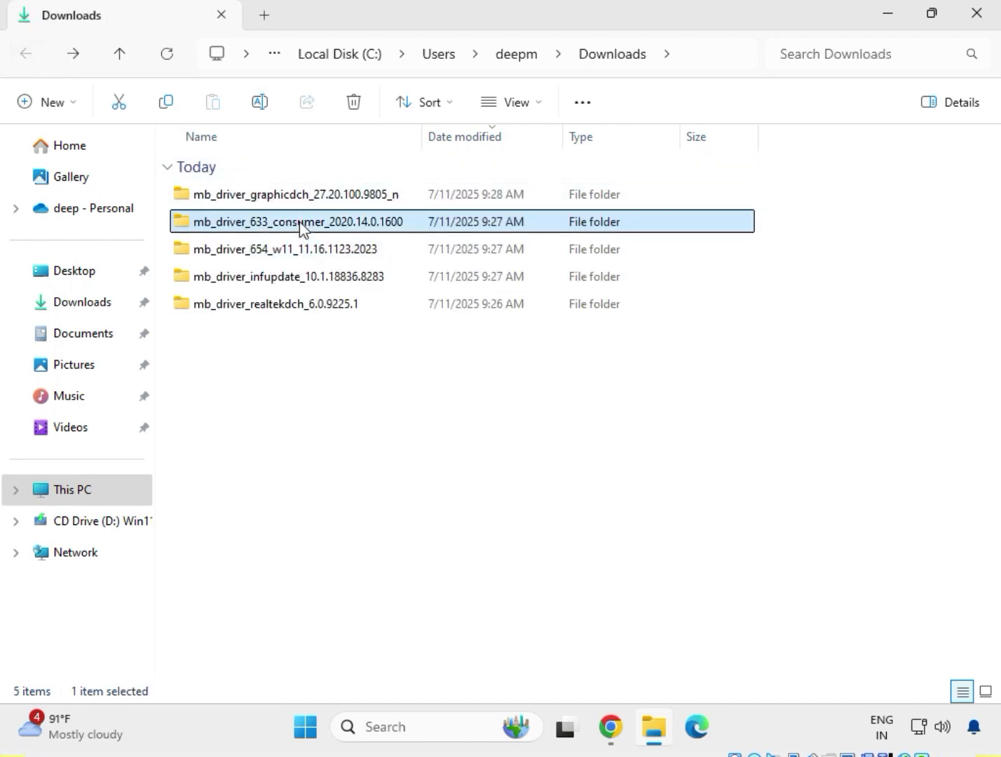
double_click(302, 223)
right_click(247, 230)
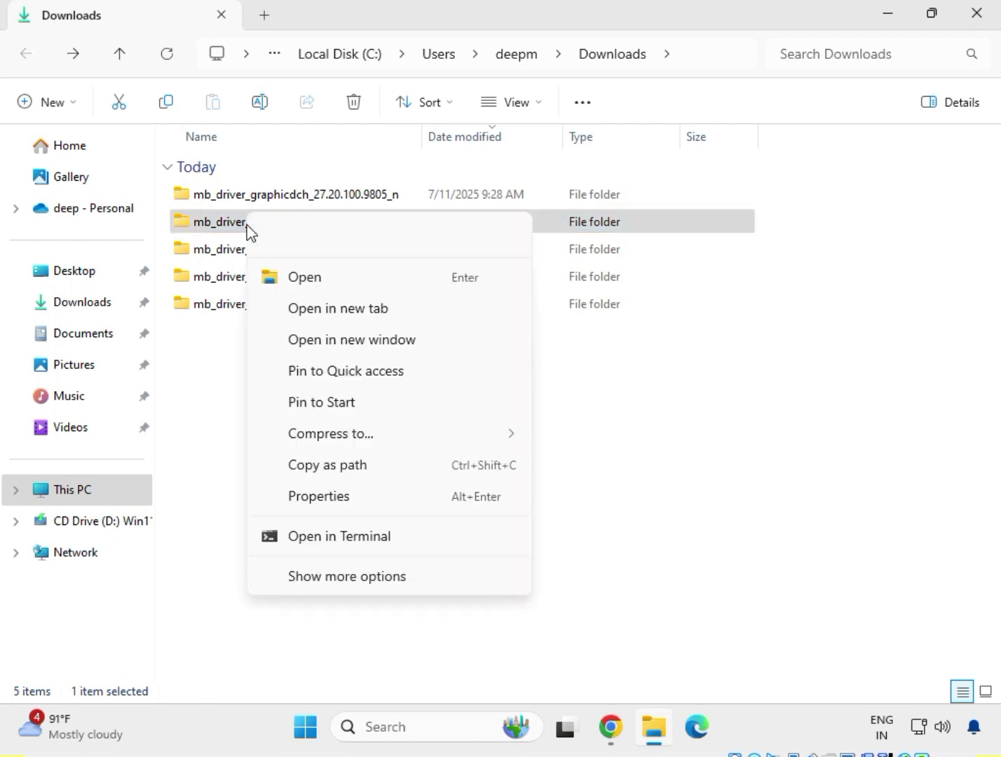
click(293, 284)
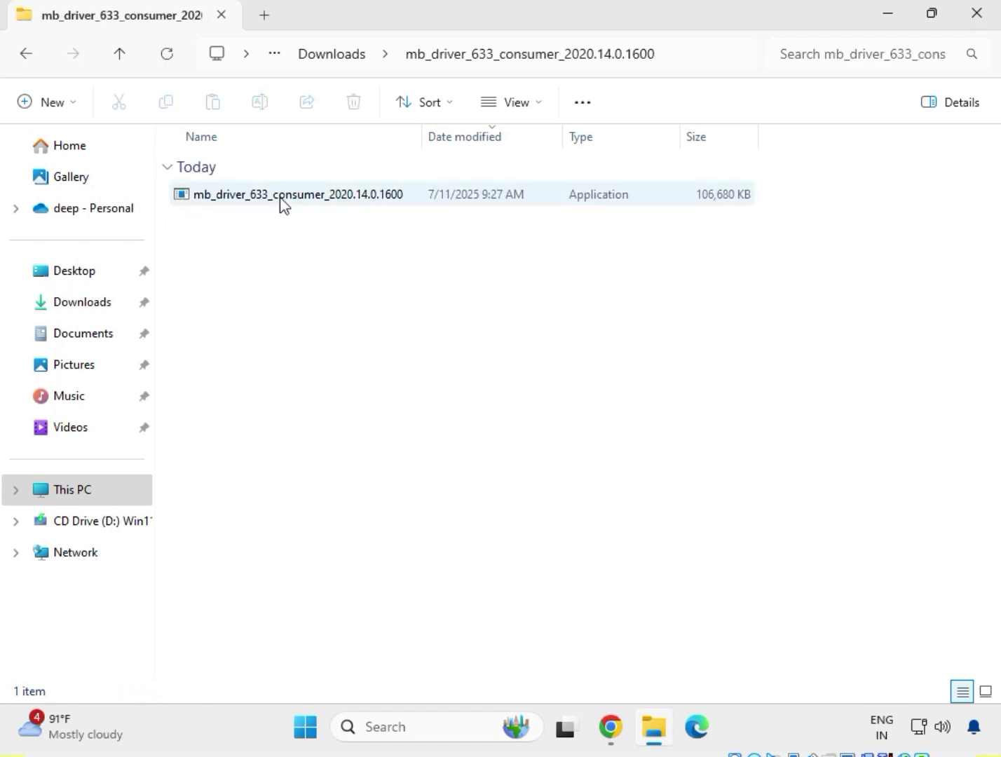
click(280, 200)
right_click(284, 205)
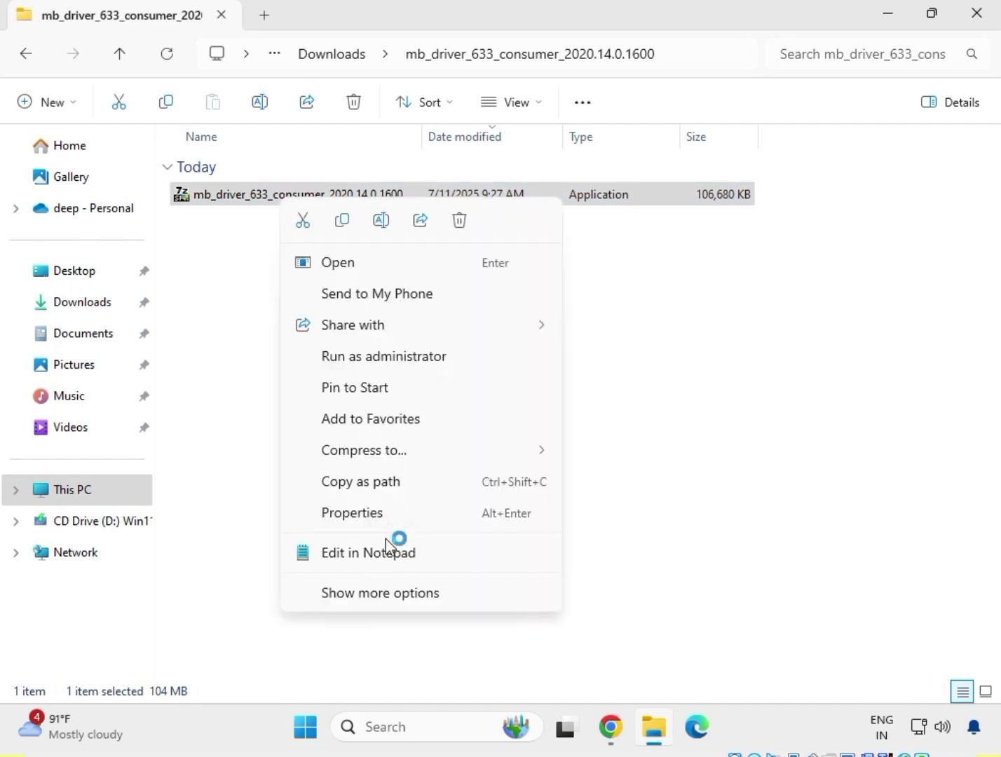
click(385, 595)
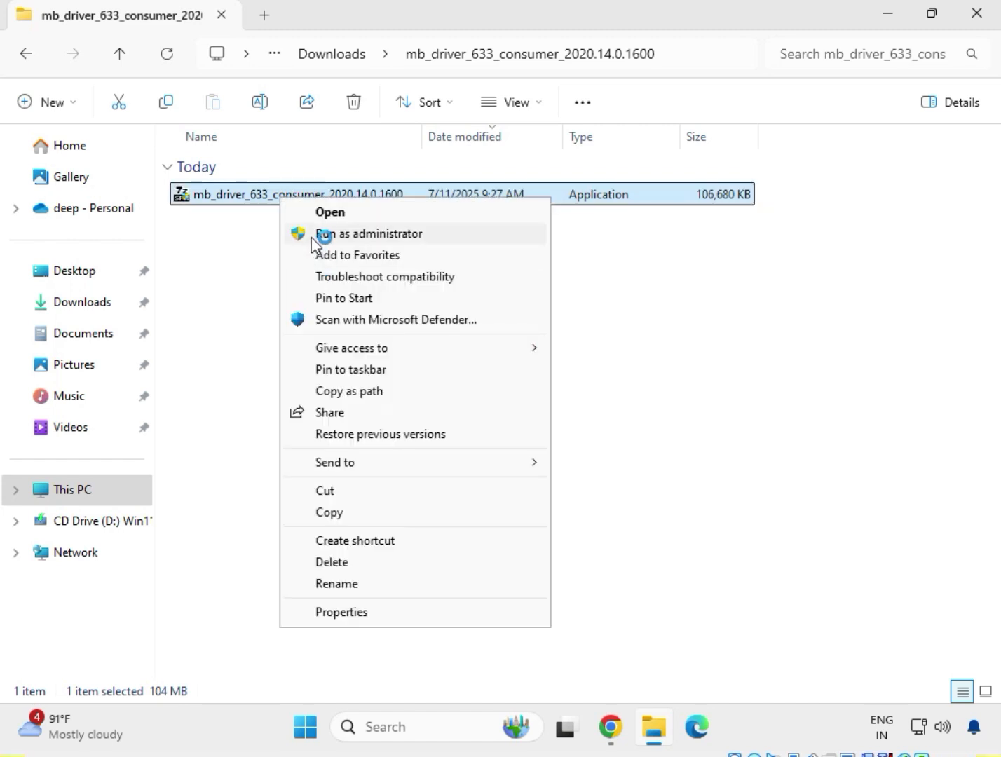
click(314, 237)
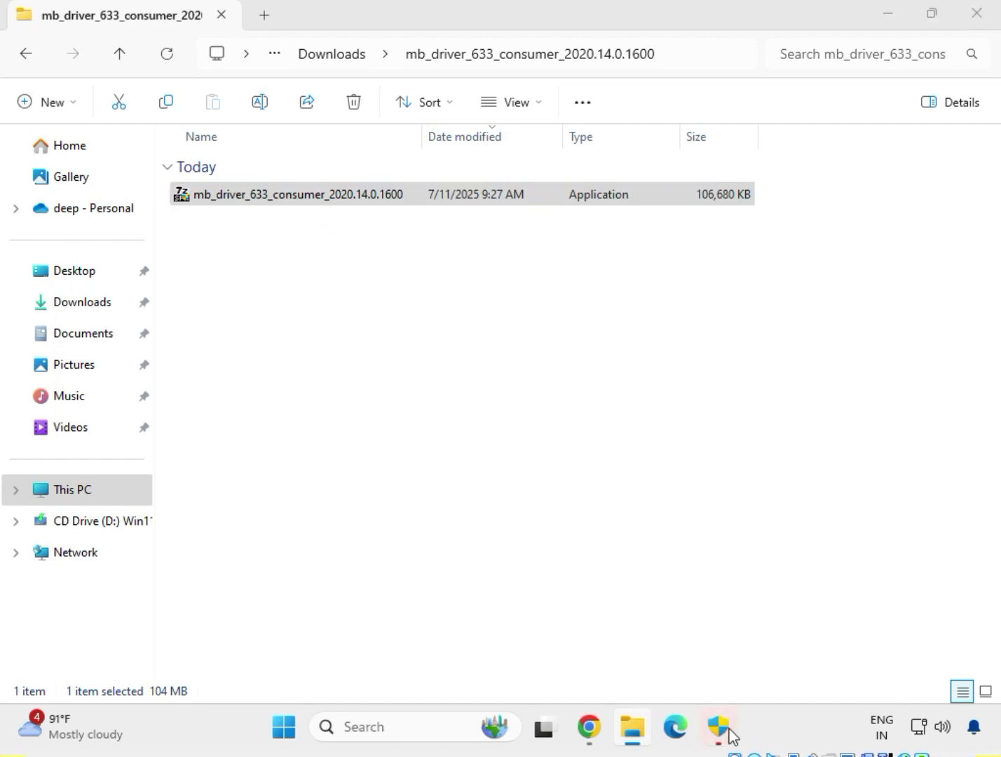
click(722, 731)
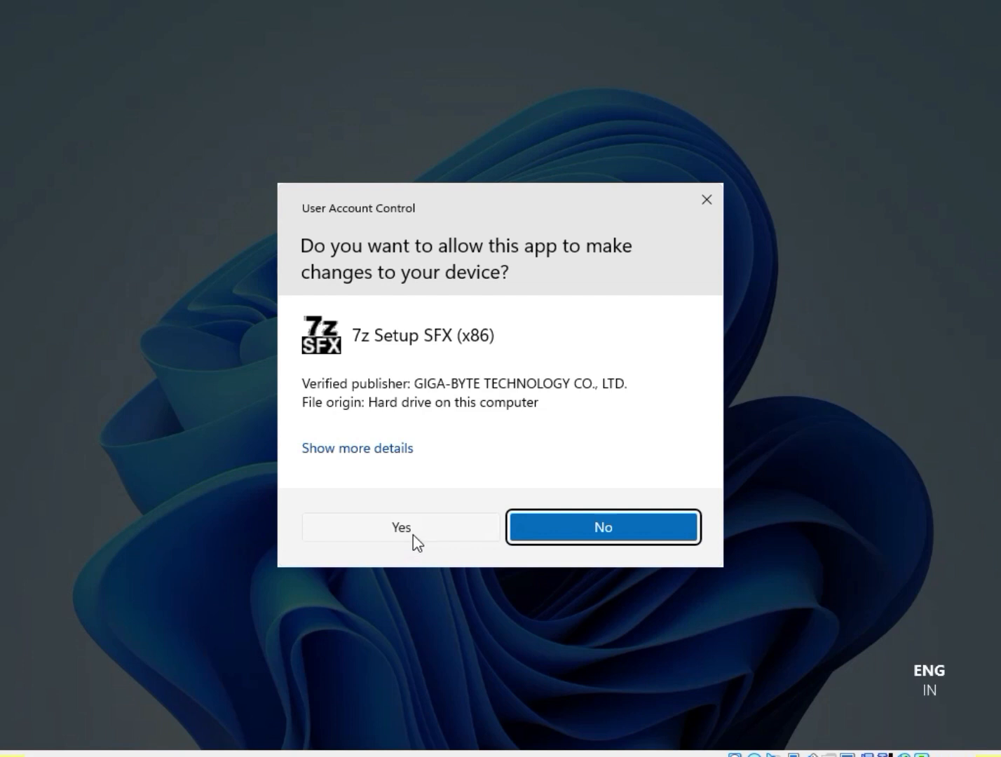
click(403, 528)
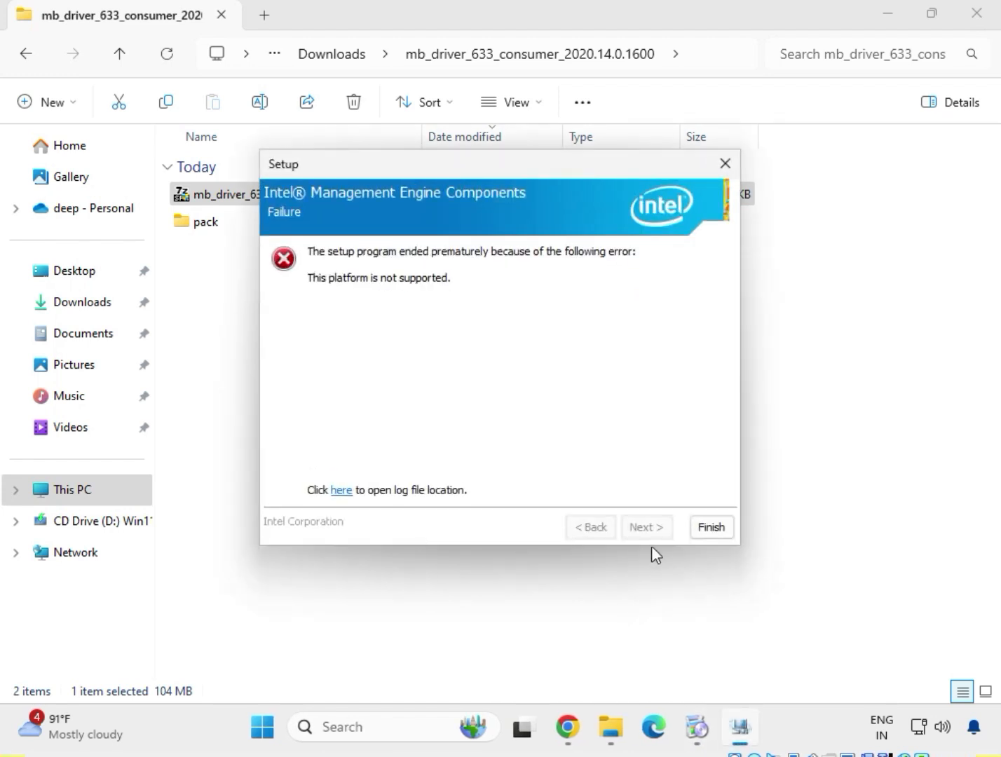
click(710, 528)
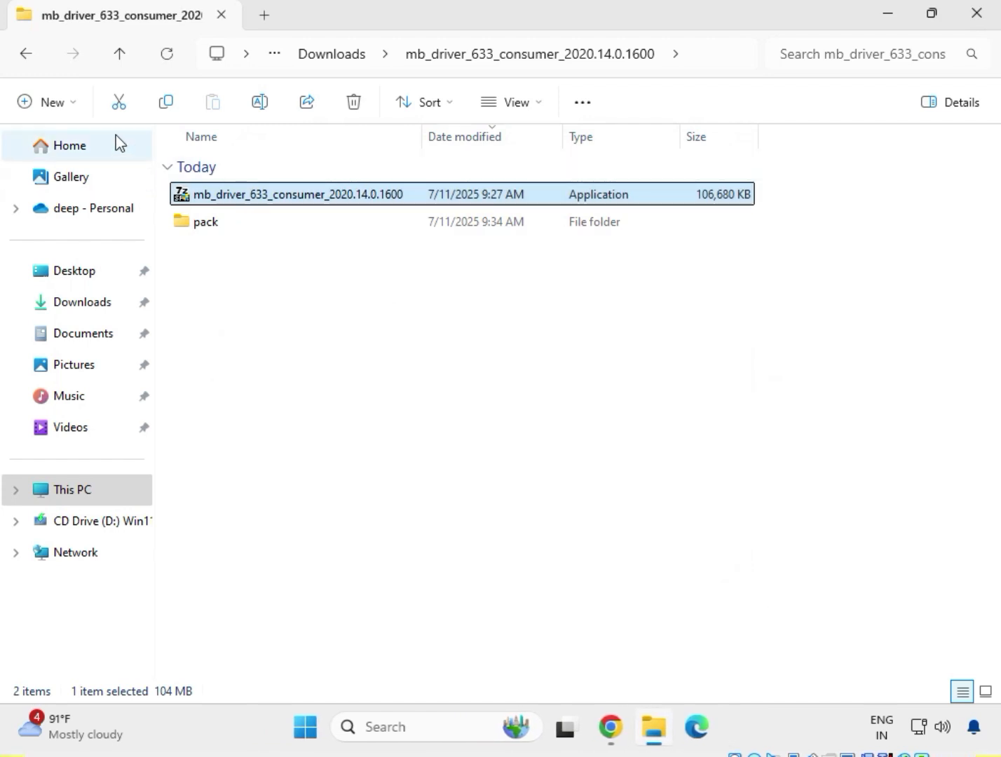
click(27, 60)
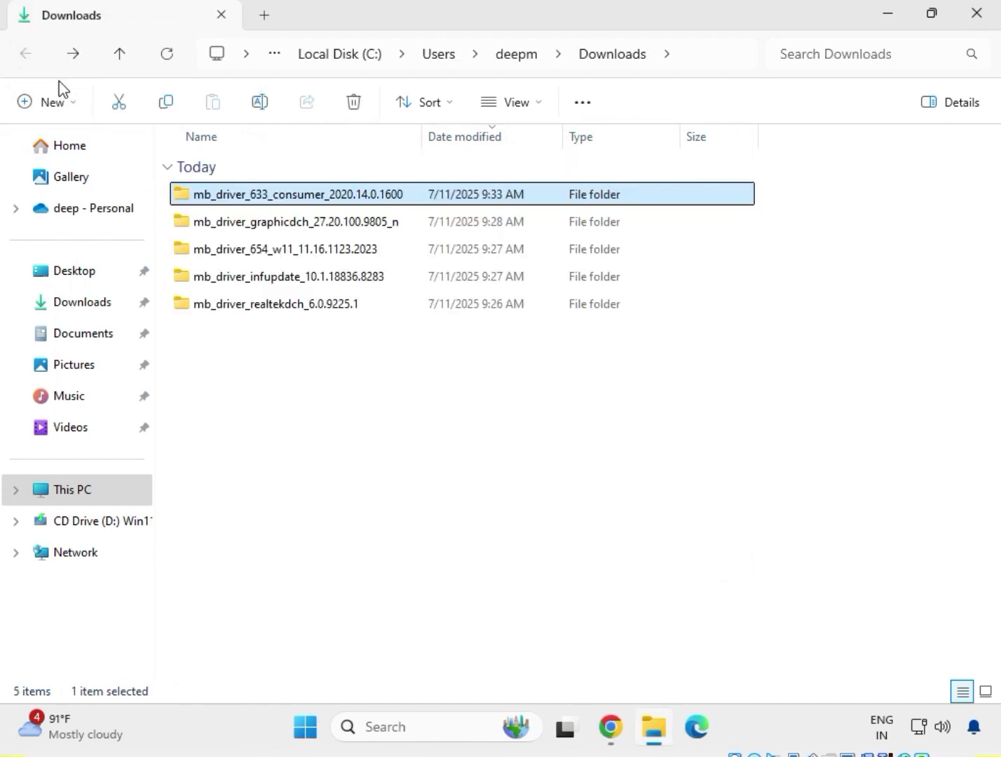